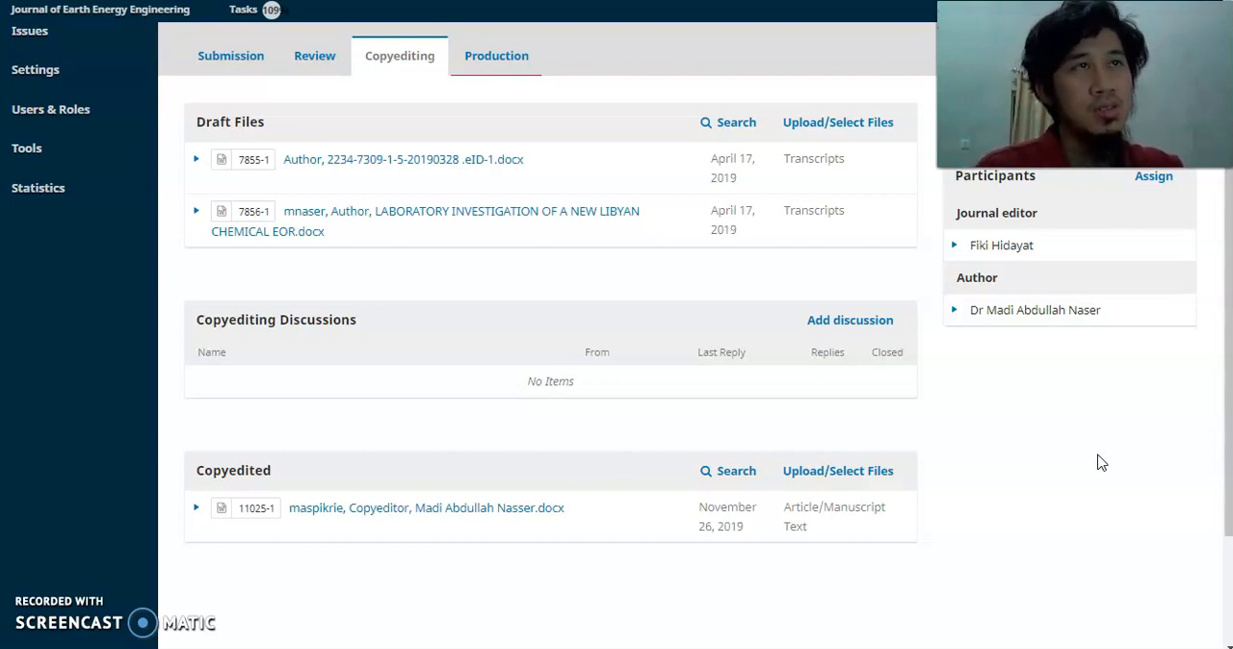
{"action": "left_click", "coordinate": [1103, 457]}
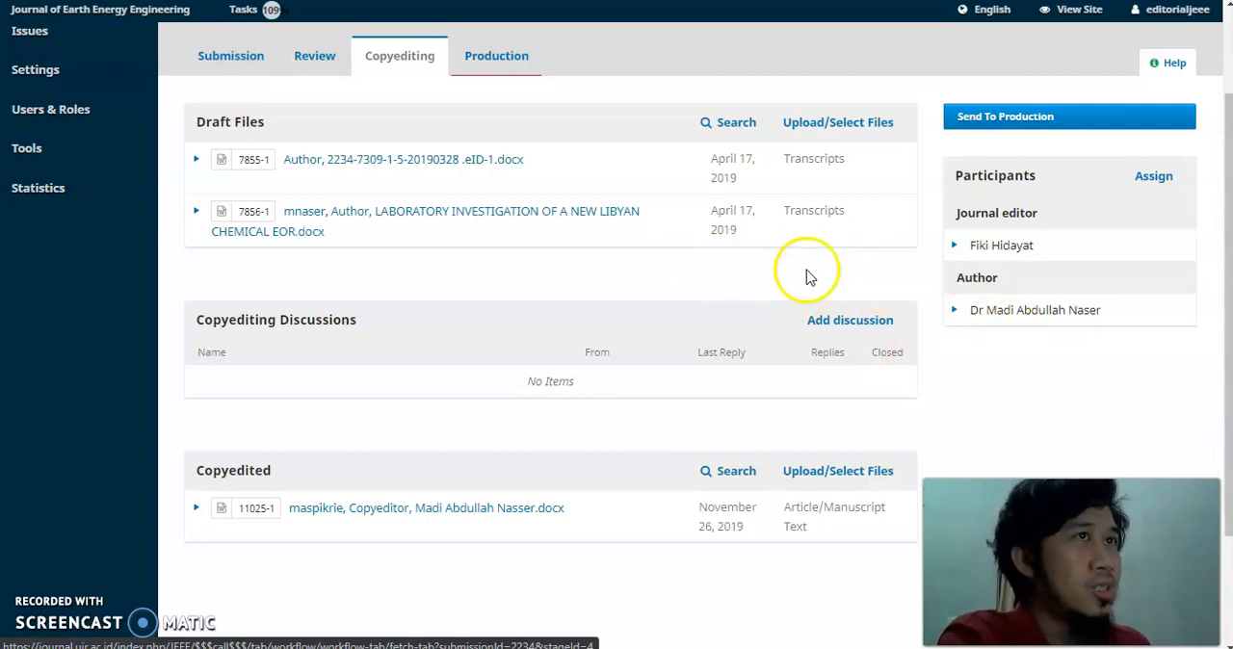
{"action": "scroll", "coordinate": [690, 266], "scroll_direction": "down", "scroll_amount": 1}
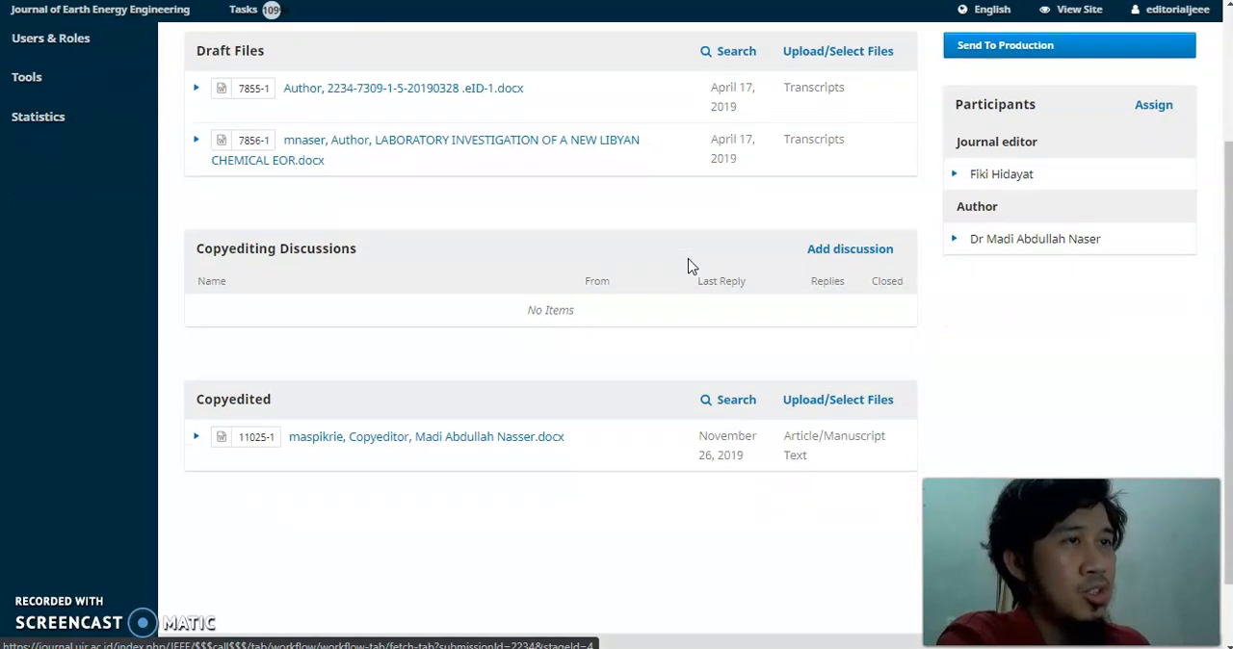
{"action": "scroll", "coordinate": [688, 267], "scroll_direction": "up", "scroll_amount": 1}
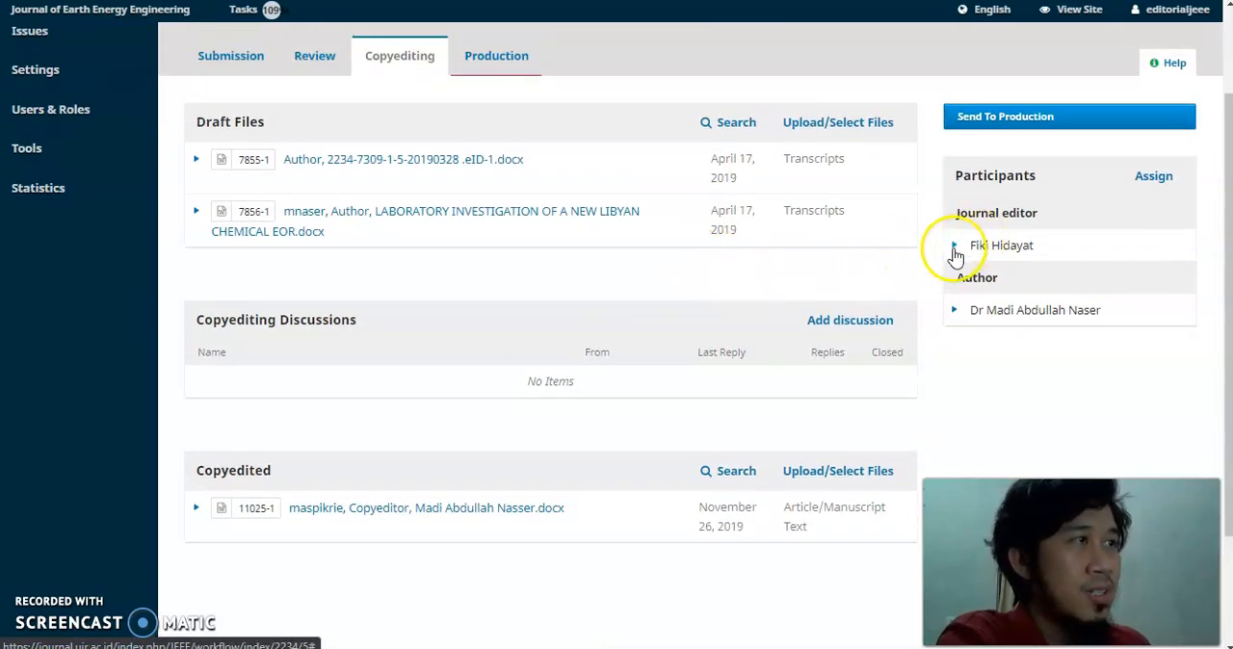
Preview the predefined message "[JEEE] Copyediting Request" in a notification to the journal editor, and discard the notification unsent.
{"action": "left_click", "coordinate": [959, 247]}
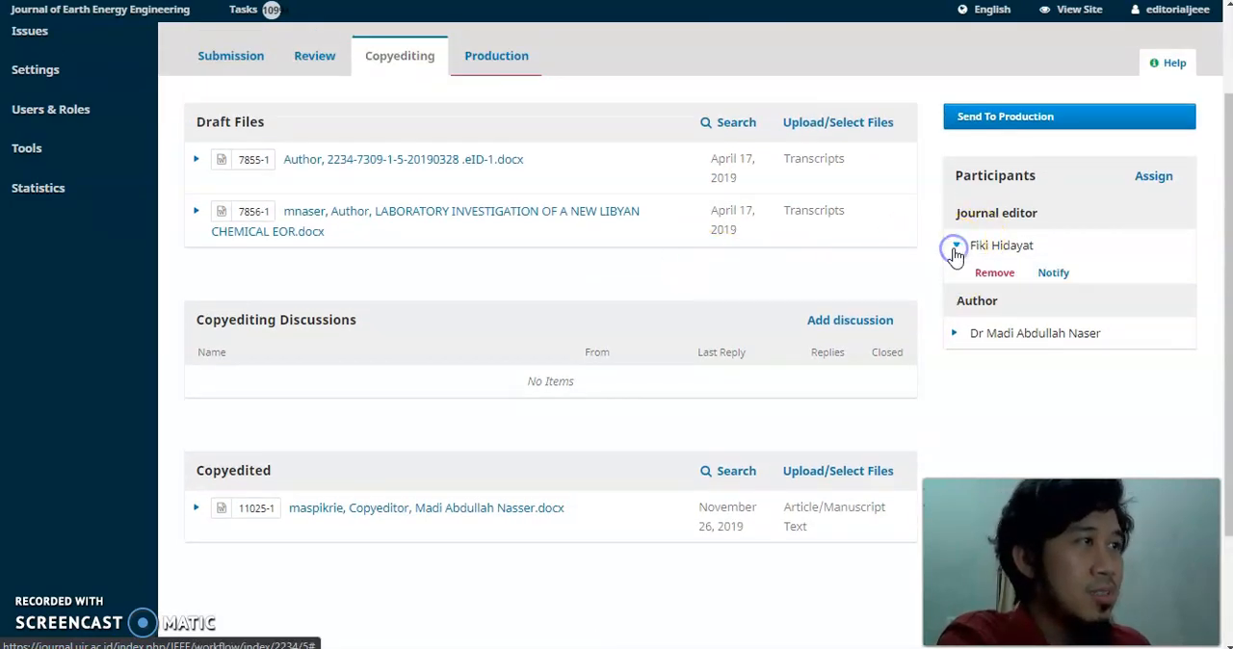
{"action": "left_click", "coordinate": [1054, 274]}
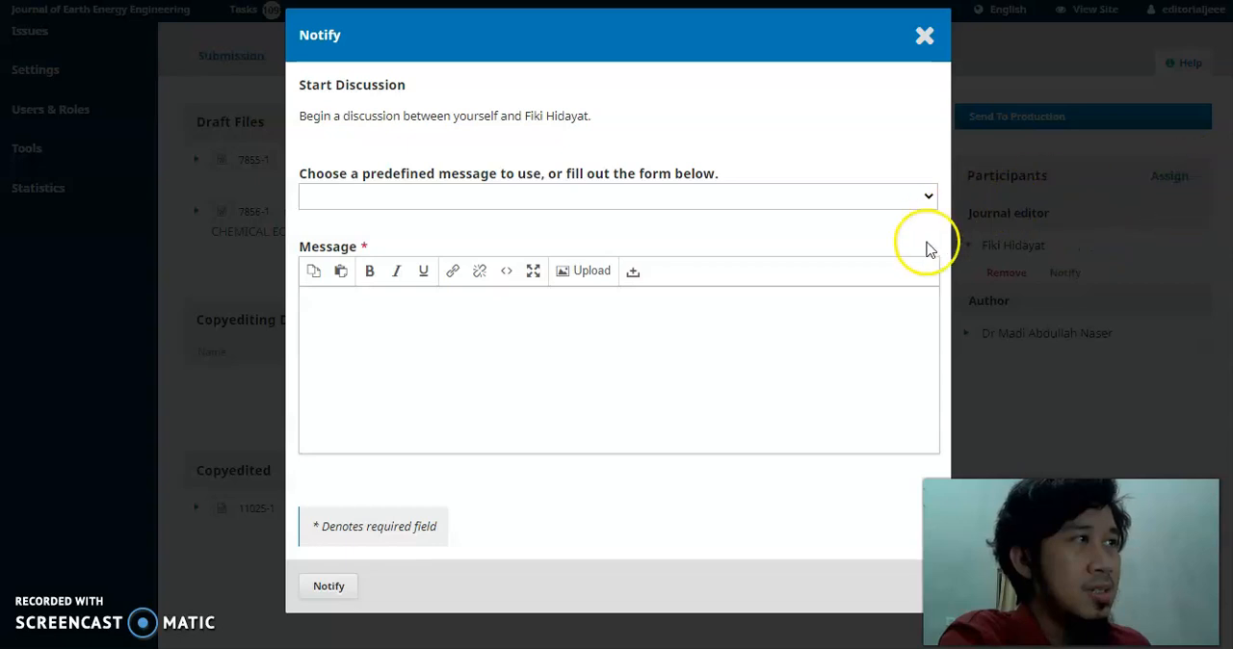
{"action": "left_click", "coordinate": [630, 198]}
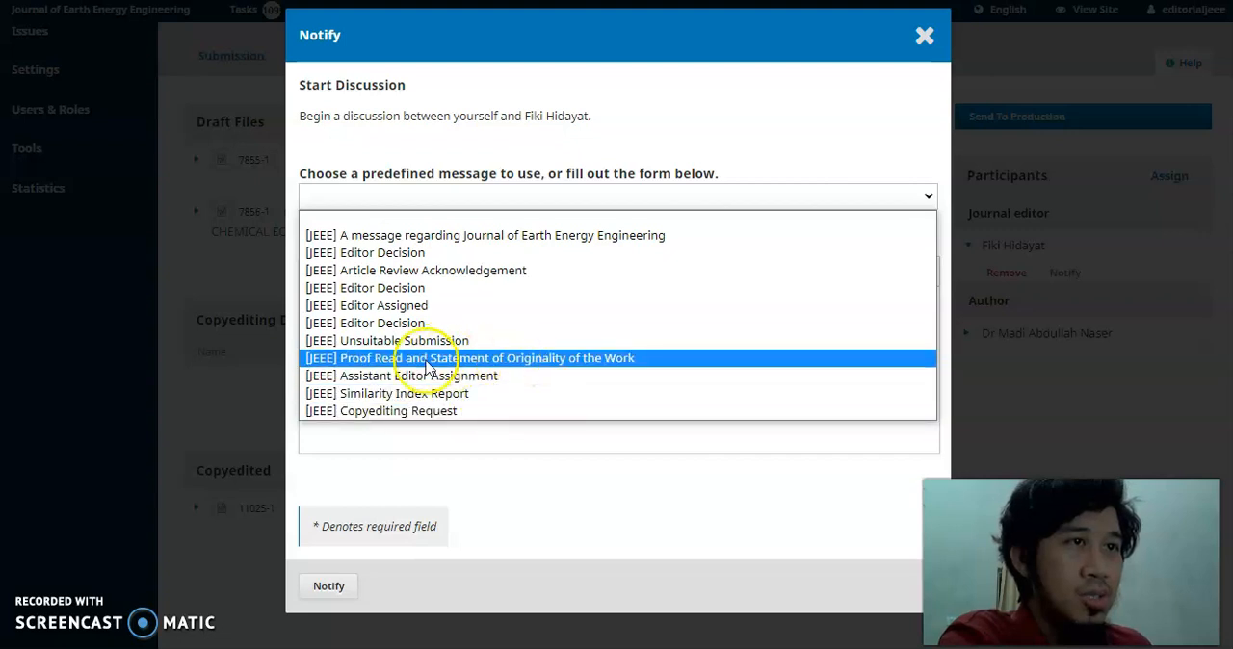
{"action": "left_click", "coordinate": [370, 411]}
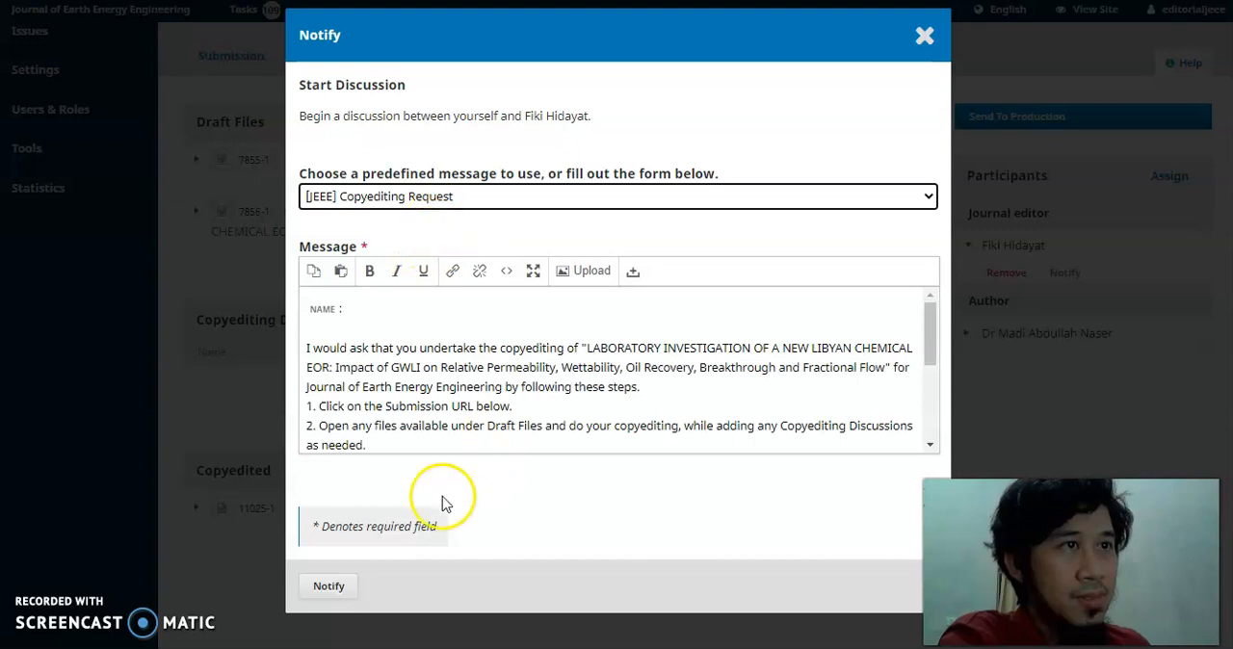
{"action": "scroll", "coordinate": [447, 349], "scroll_direction": "down", "scroll_amount": 2}
{"action": "scroll", "coordinate": [452, 349], "scroll_direction": "up", "scroll_amount": 2}
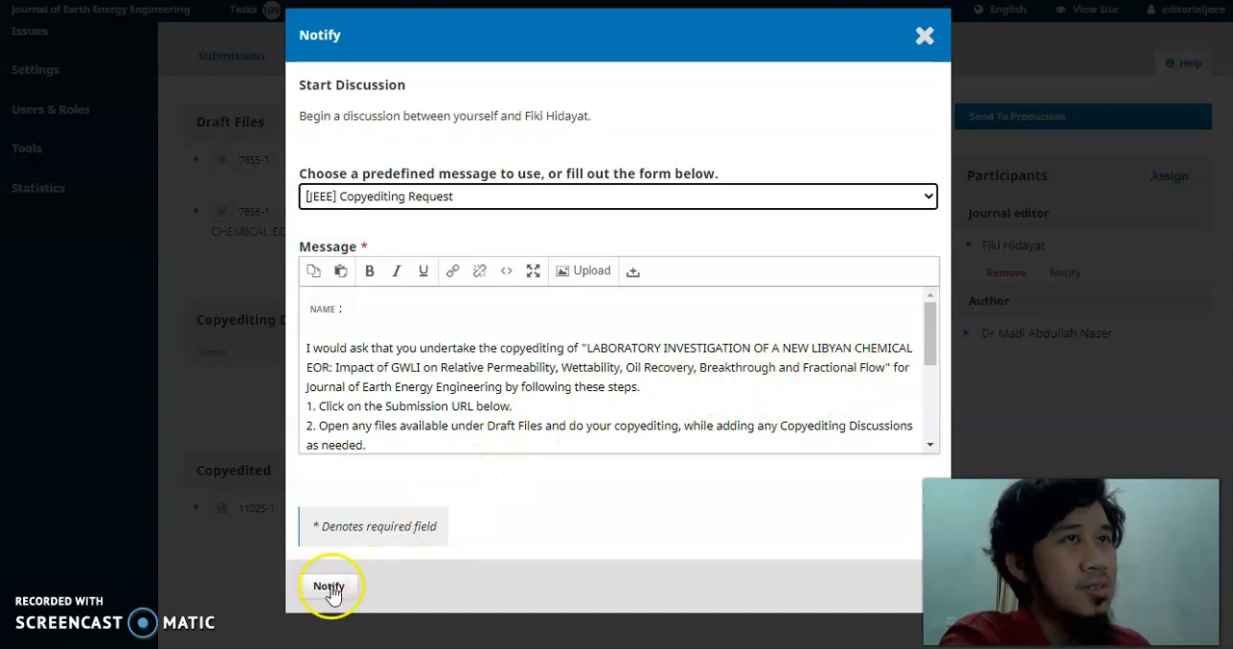
{"action": "left_click", "coordinate": [927, 41]}
{"action": "left_click", "coordinate": [706, 73]}
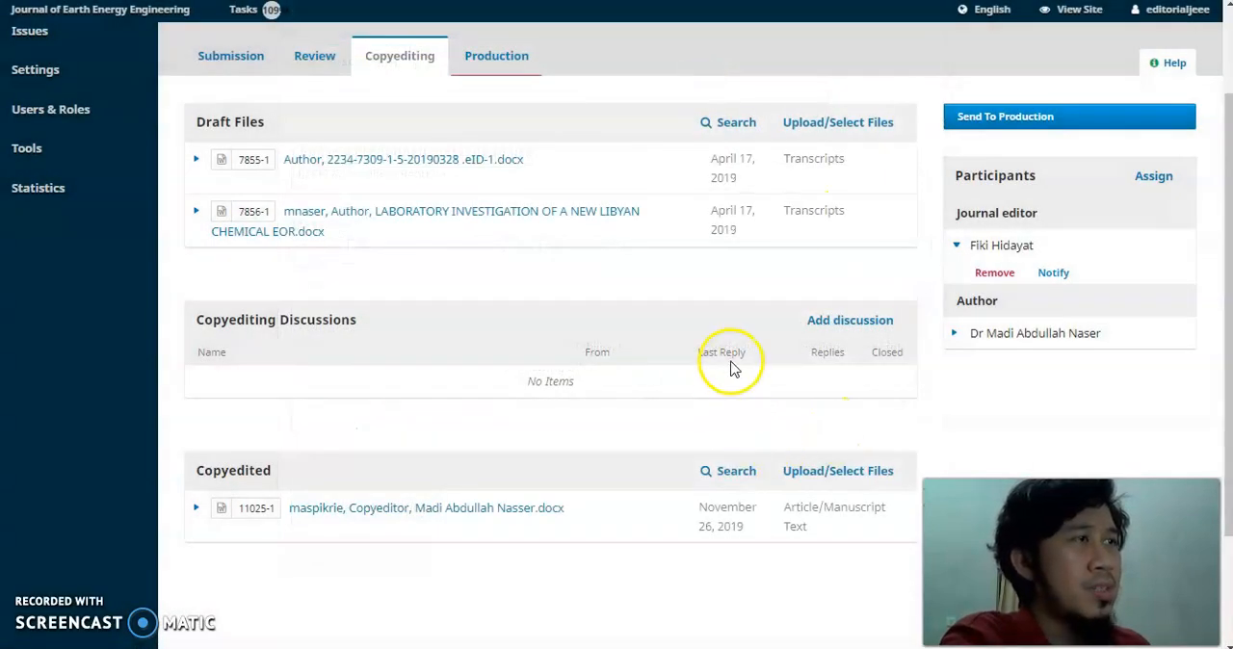
Examine the roles available for assigning a participant to the submission, and close the assignment form without saving.
{"action": "left_click", "coordinate": [1151, 176]}
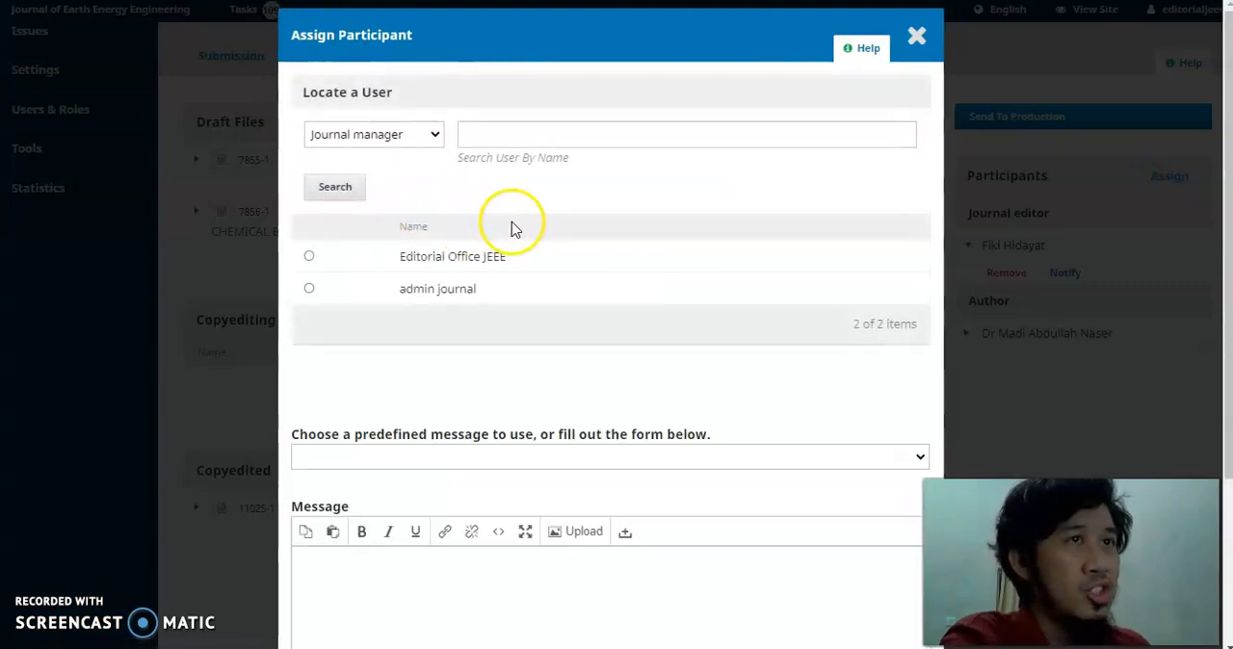
{"action": "left_click", "coordinate": [431, 135]}
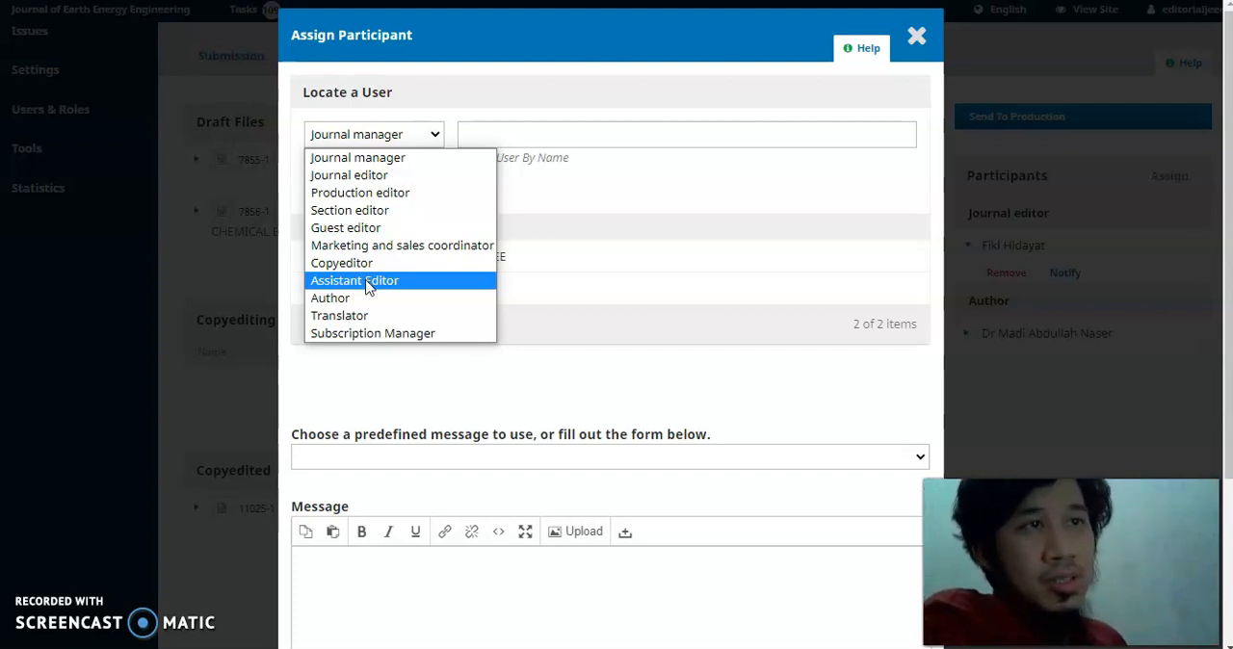
{"action": "left_click", "coordinate": [756, 289]}
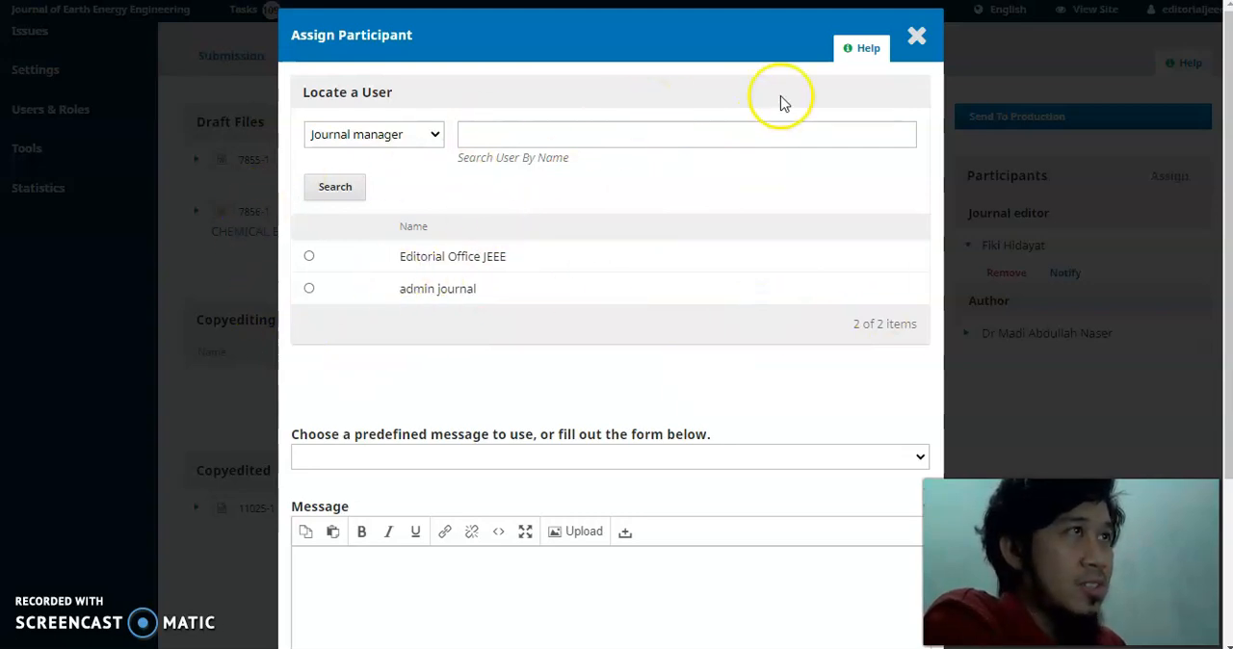
{"action": "left_click", "coordinate": [916, 37]}
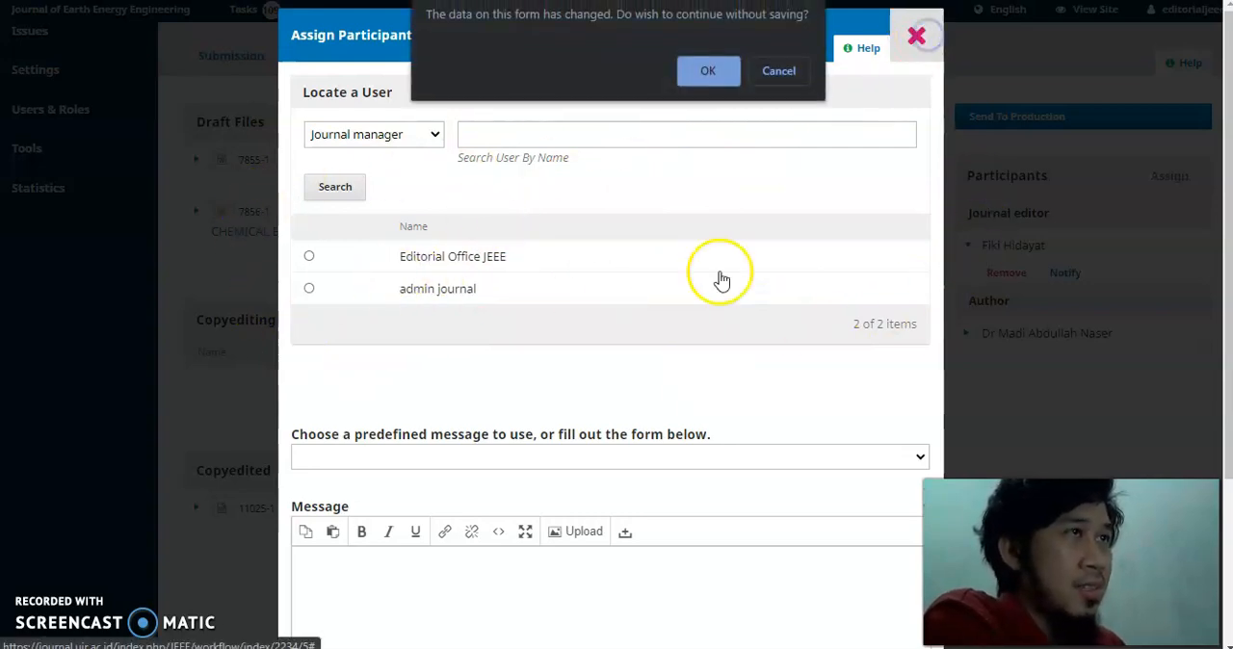
{"action": "left_click", "coordinate": [703, 77]}
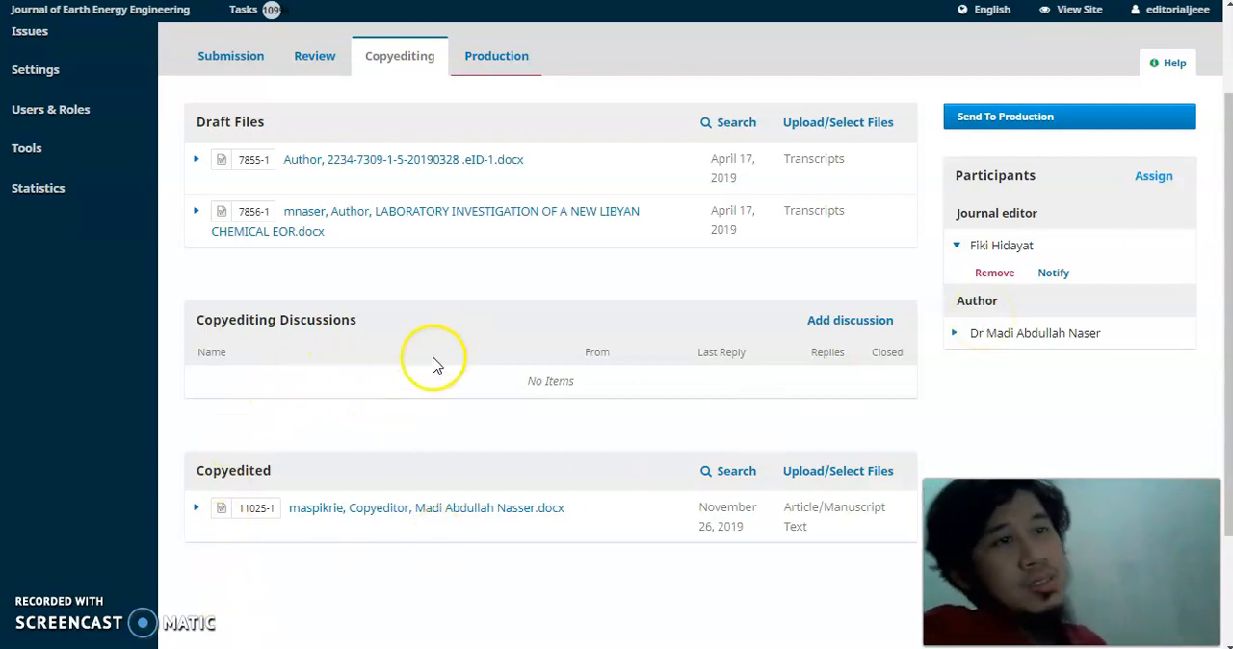
{"action": "scroll", "coordinate": [432, 360], "scroll_direction": "down", "scroll_amount": 2}
{"action": "scroll", "coordinate": [522, 339], "scroll_direction": "up", "scroll_amount": 2}
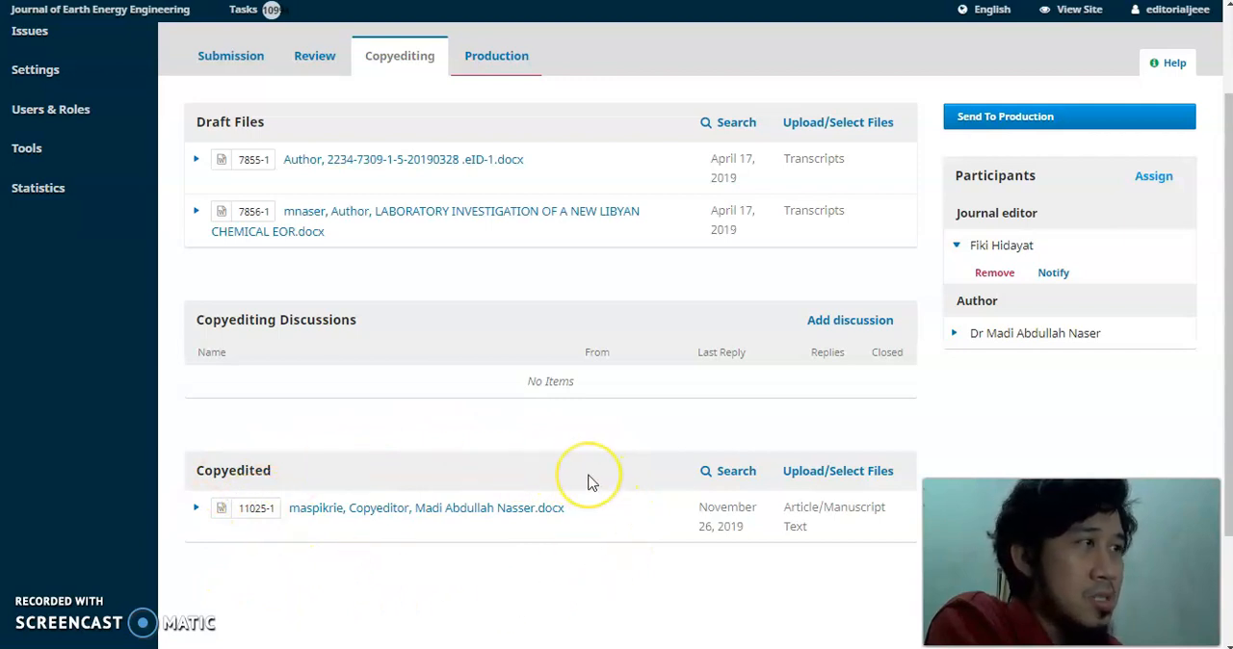
Prepare a notification to the author using the predefined message "[JEEE] Proof Read and Statement of Originality of the Work".
{"action": "left_click", "coordinate": [956, 245]}
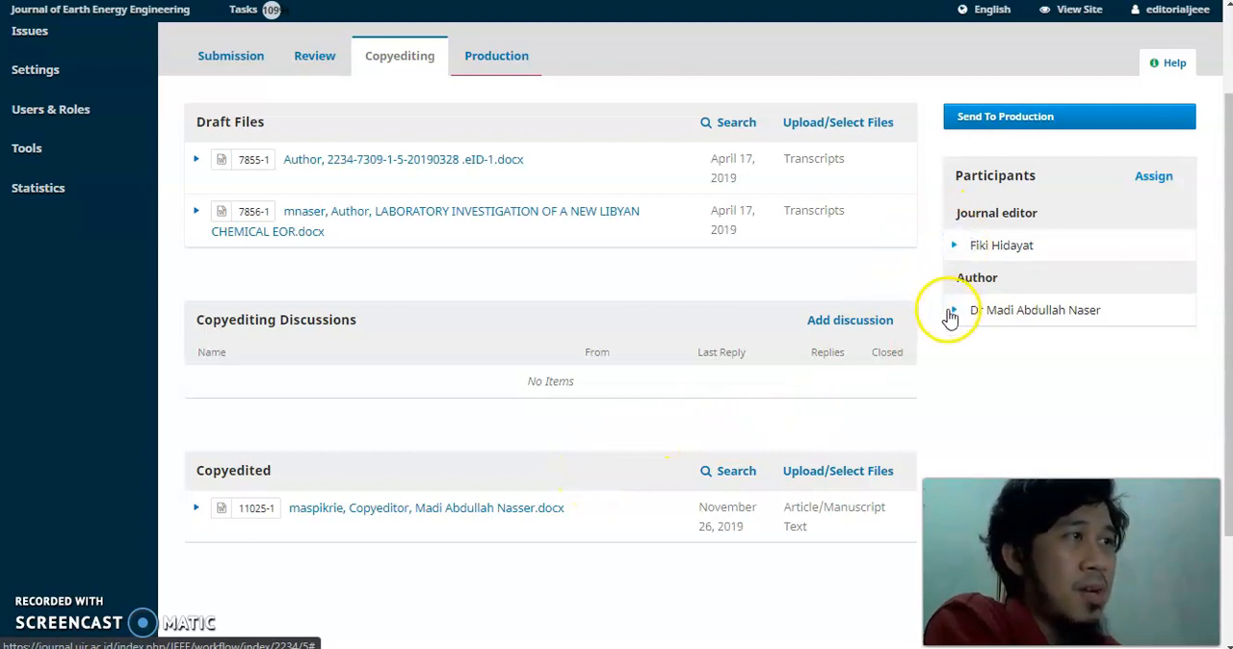
{"action": "left_click", "coordinate": [950, 310]}
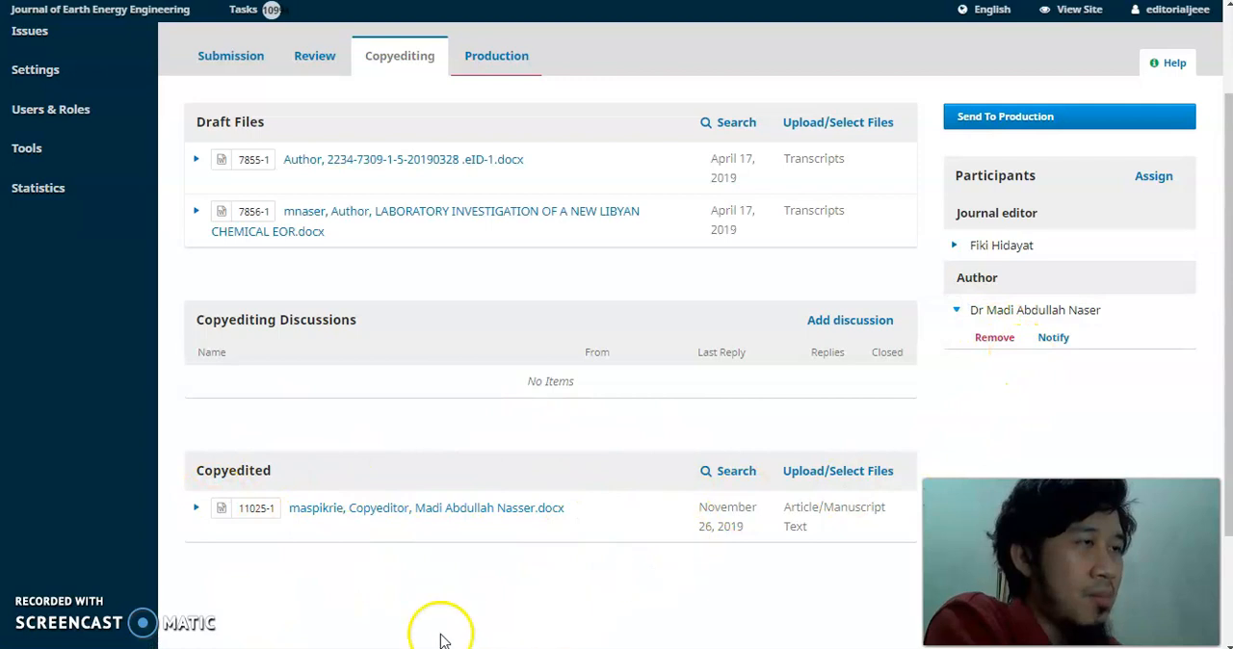
{"action": "left_click", "coordinate": [1053, 338]}
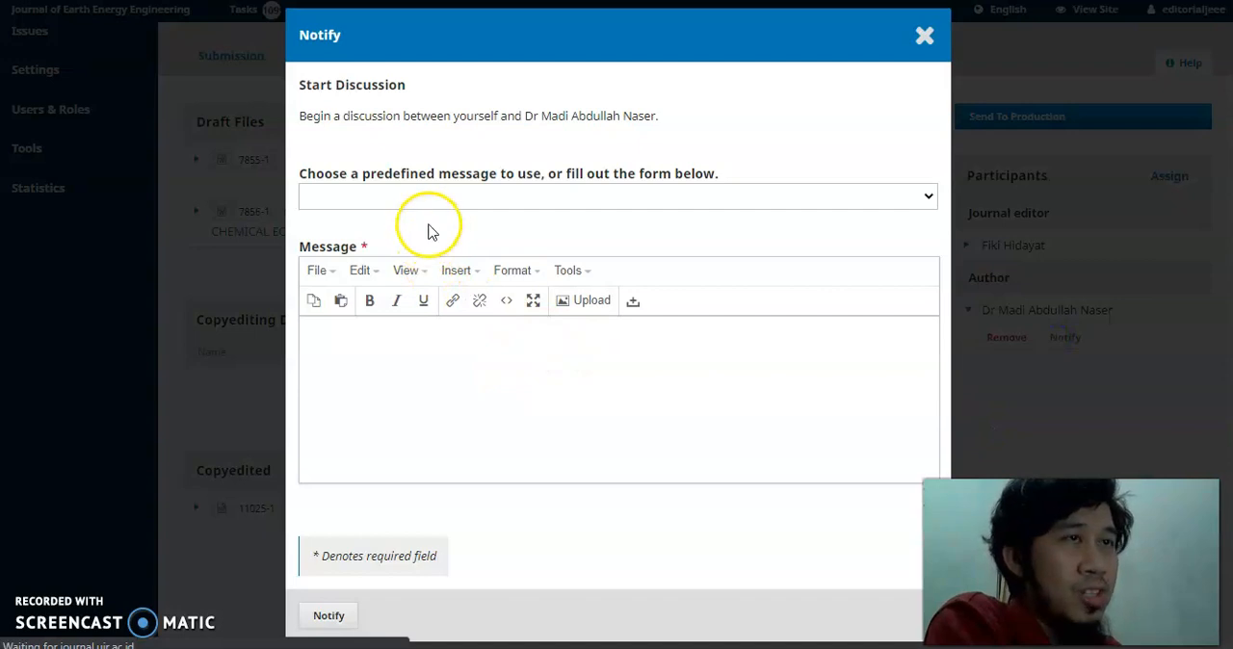
{"action": "left_click", "coordinate": [413, 192]}
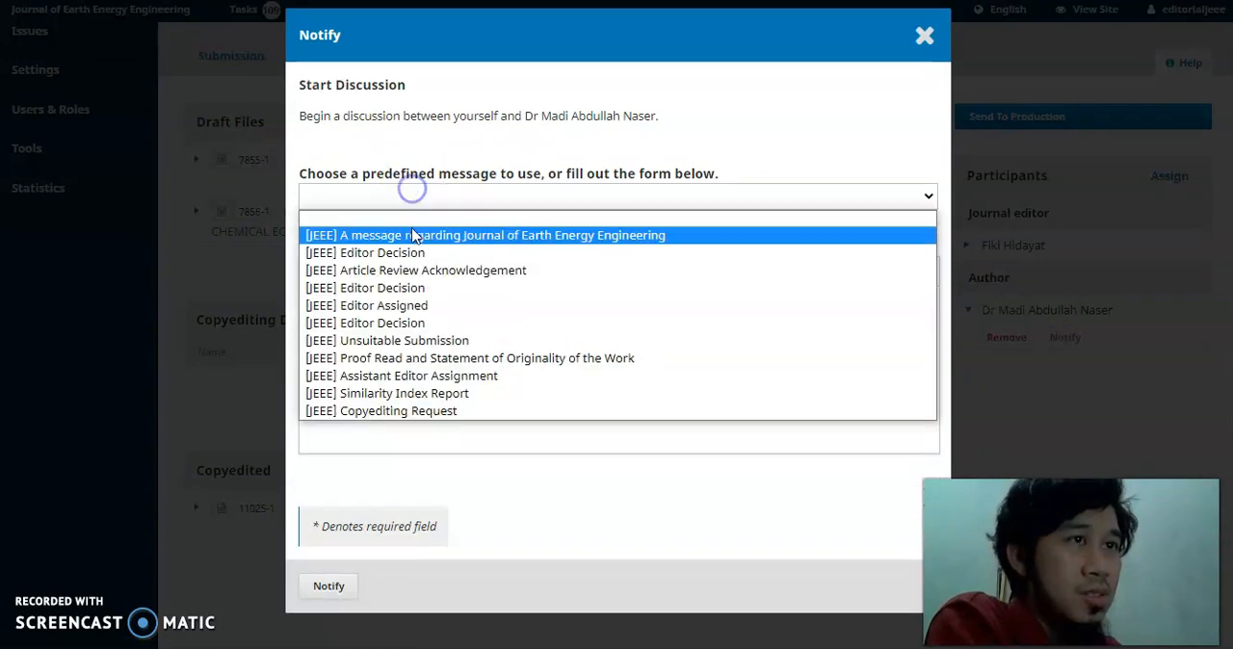
{"action": "left_click", "coordinate": [418, 357]}
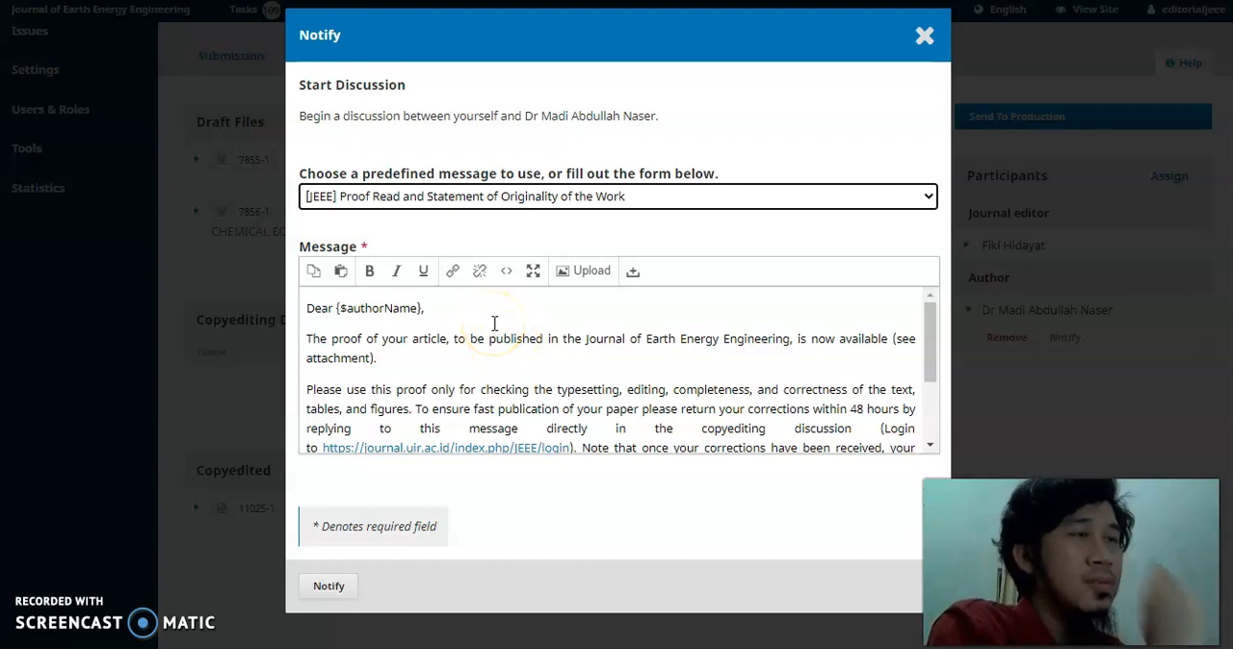
Read through the proofreading and originality message addressed to the author, and discard the notification without sending it.
{"action": "scroll", "coordinate": [491, 357], "scroll_direction": "down", "scroll_amount": 3}
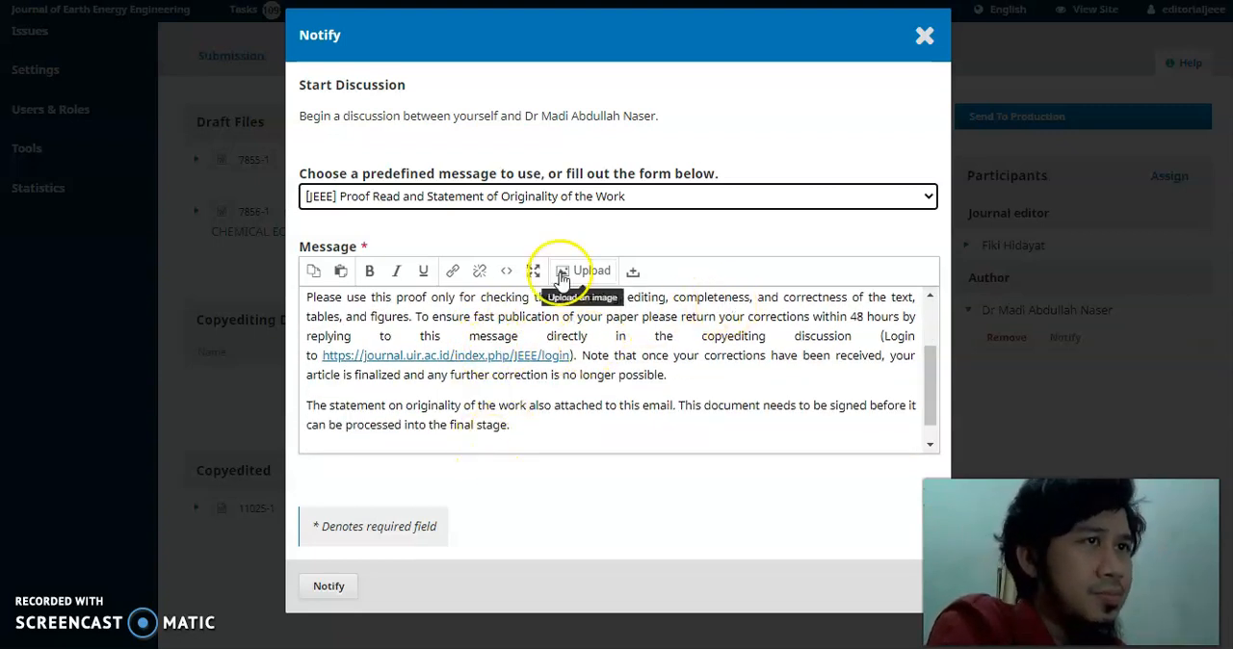
{"action": "scroll", "coordinate": [710, 363], "scroll_direction": "down", "scroll_amount": 1}
{"action": "scroll", "coordinate": [671, 364], "scroll_direction": "up", "scroll_amount": 3}
{"action": "scroll", "coordinate": [671, 364], "scroll_direction": "down", "scroll_amount": 3}
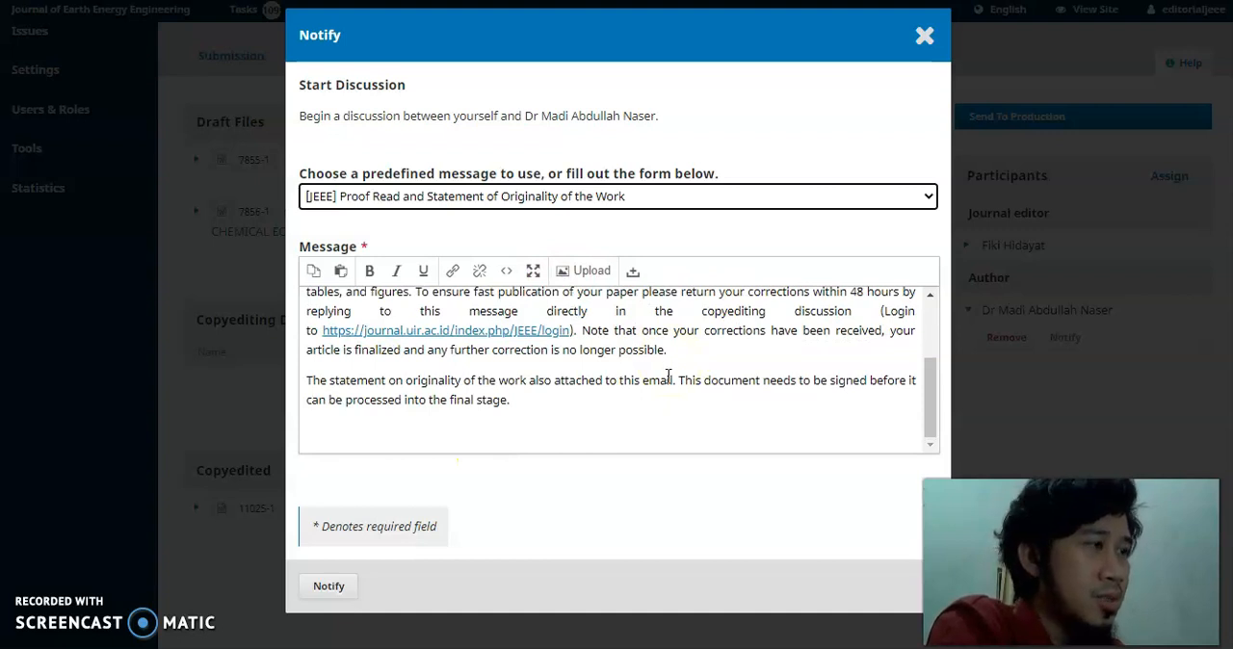
{"action": "left_click", "coordinate": [644, 386]}
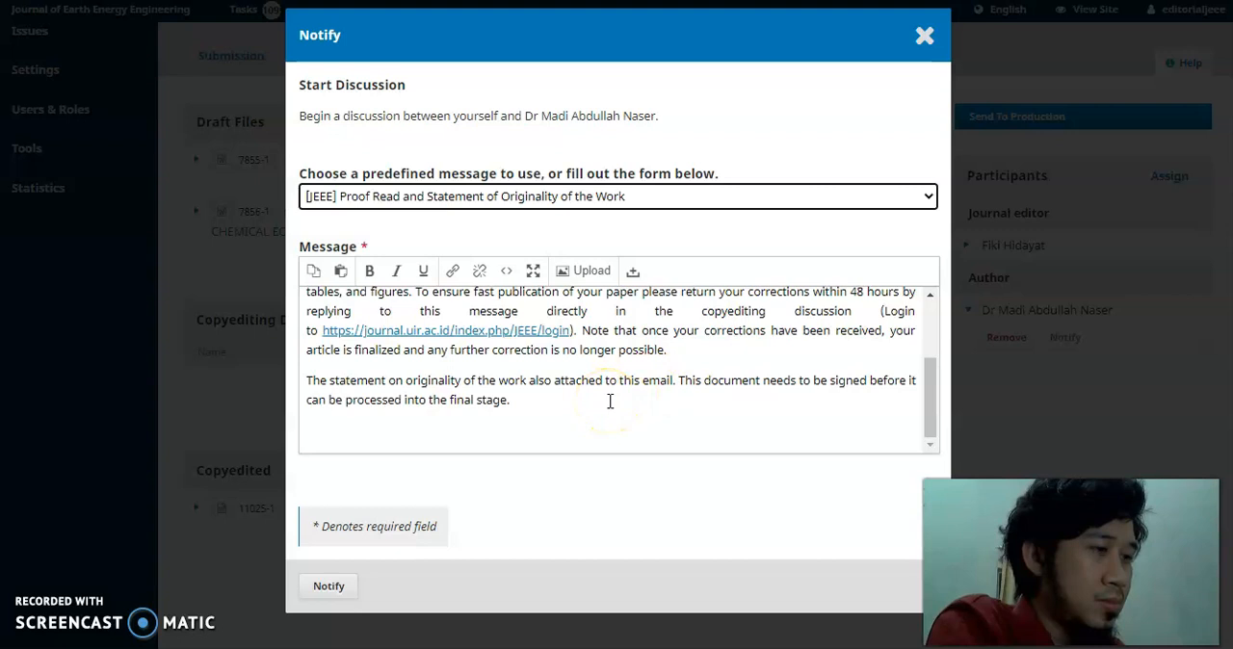
{"action": "left_click", "coordinate": [550, 402]}
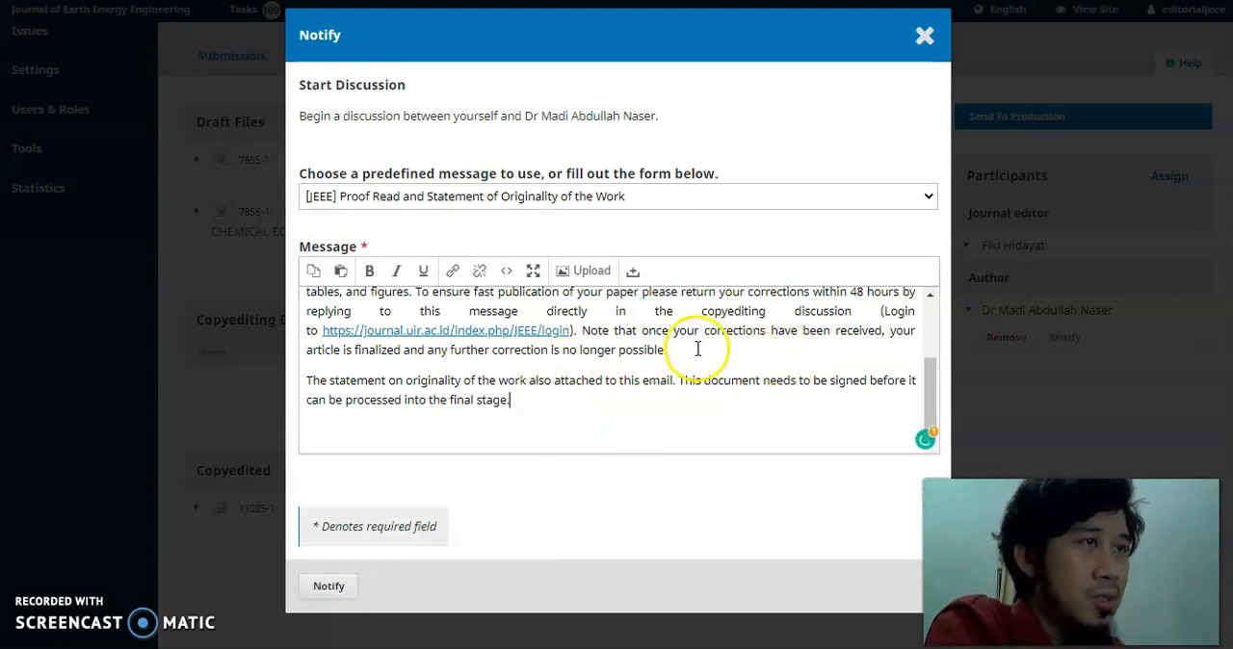
{"action": "scroll", "coordinate": [697, 348], "scroll_direction": "up", "scroll_amount": 3}
{"action": "scroll", "coordinate": [697, 347], "scroll_direction": "down", "scroll_amount": 3}
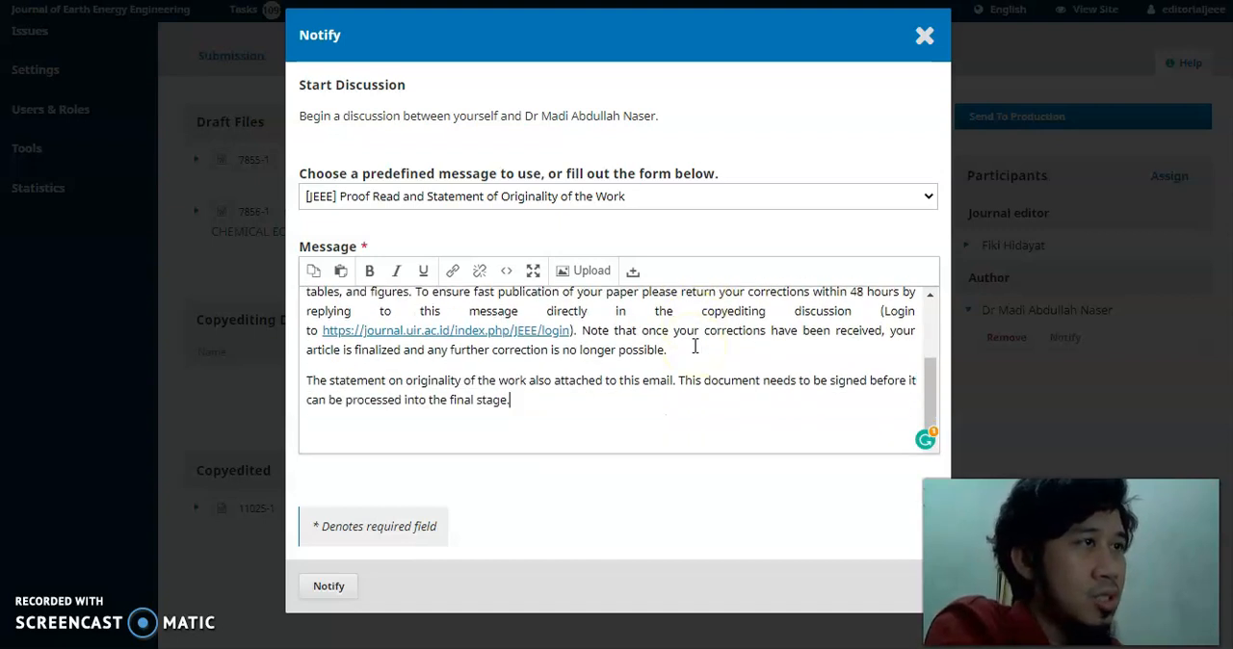
{"action": "scroll", "coordinate": [695, 347], "scroll_direction": "up", "scroll_amount": 2}
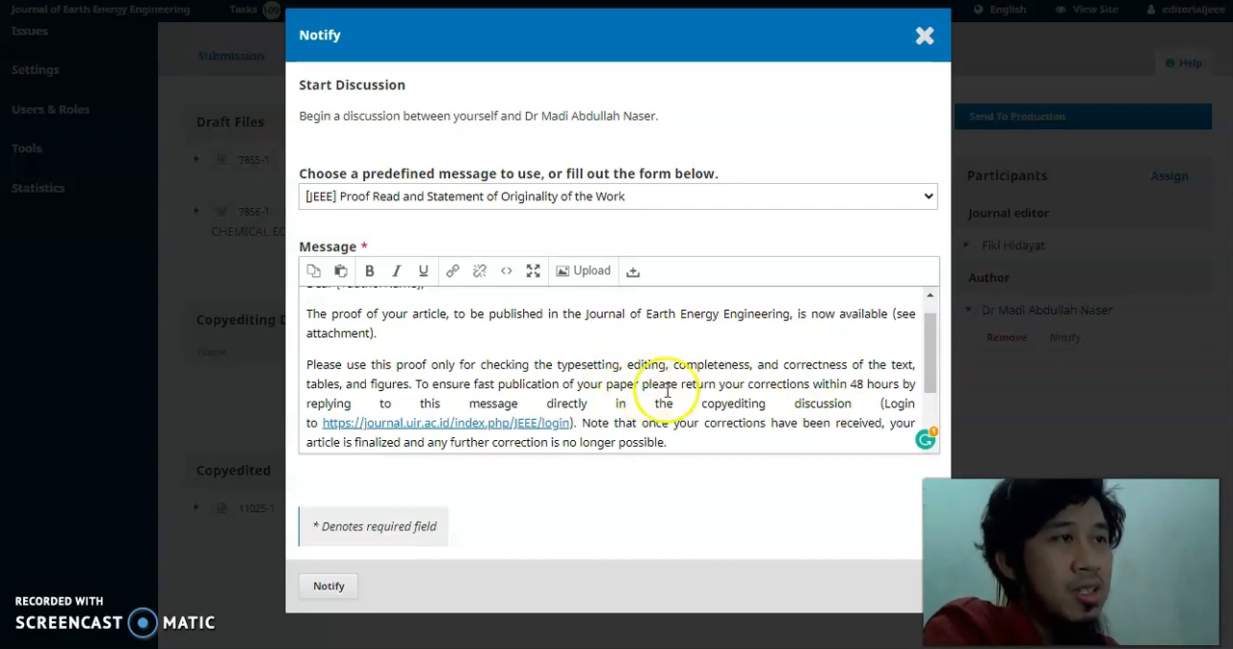
{"action": "scroll", "coordinate": [692, 390], "scroll_direction": "down", "scroll_amount": 2}
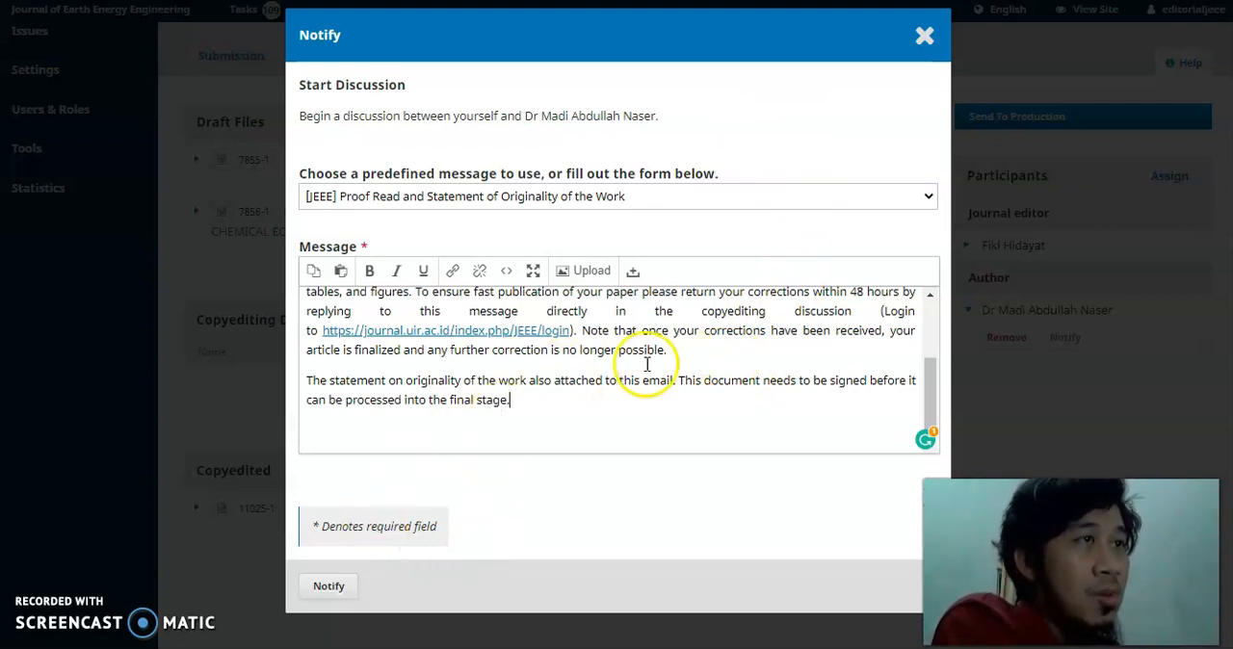
{"action": "left_click", "coordinate": [925, 39]}
{"action": "left_click", "coordinate": [705, 71]}
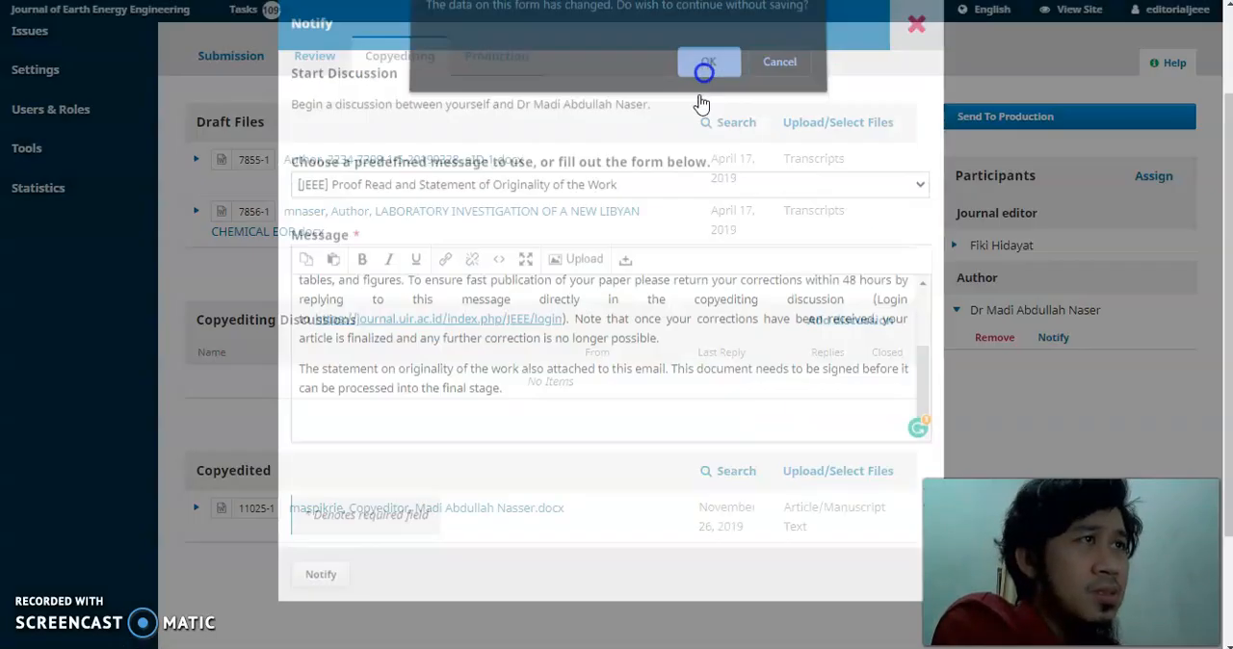
Examine the files that can be uploaded or selected for the Copyedited section, and cancel the selection.
{"action": "scroll", "coordinate": [569, 440], "scroll_direction": "down", "scroll_amount": 1}
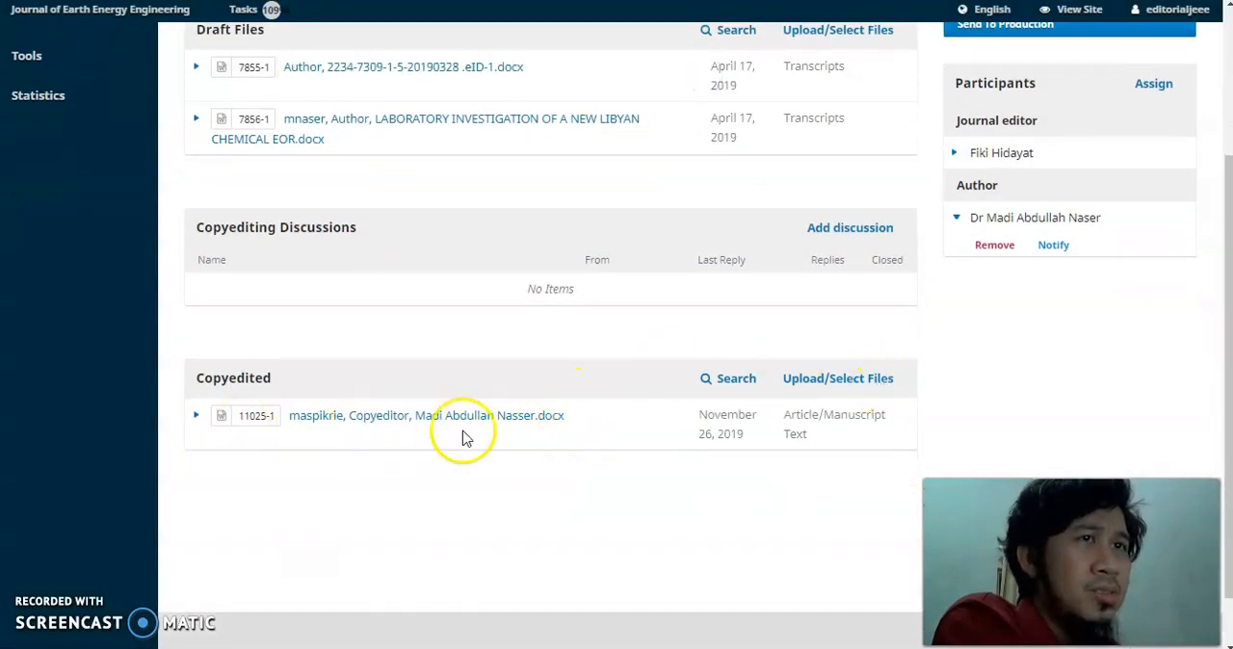
{"action": "scroll", "coordinate": [438, 482], "scroll_direction": "up", "scroll_amount": 1}
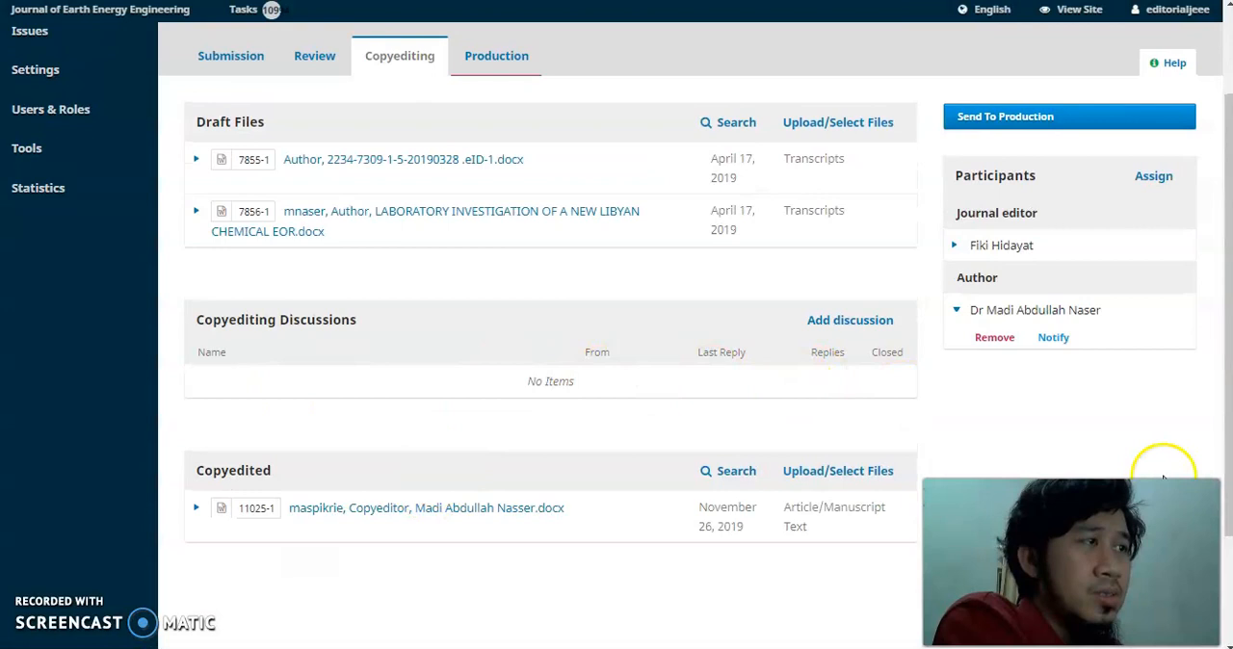
{"action": "scroll", "coordinate": [729, 426], "scroll_direction": "down", "scroll_amount": 1}
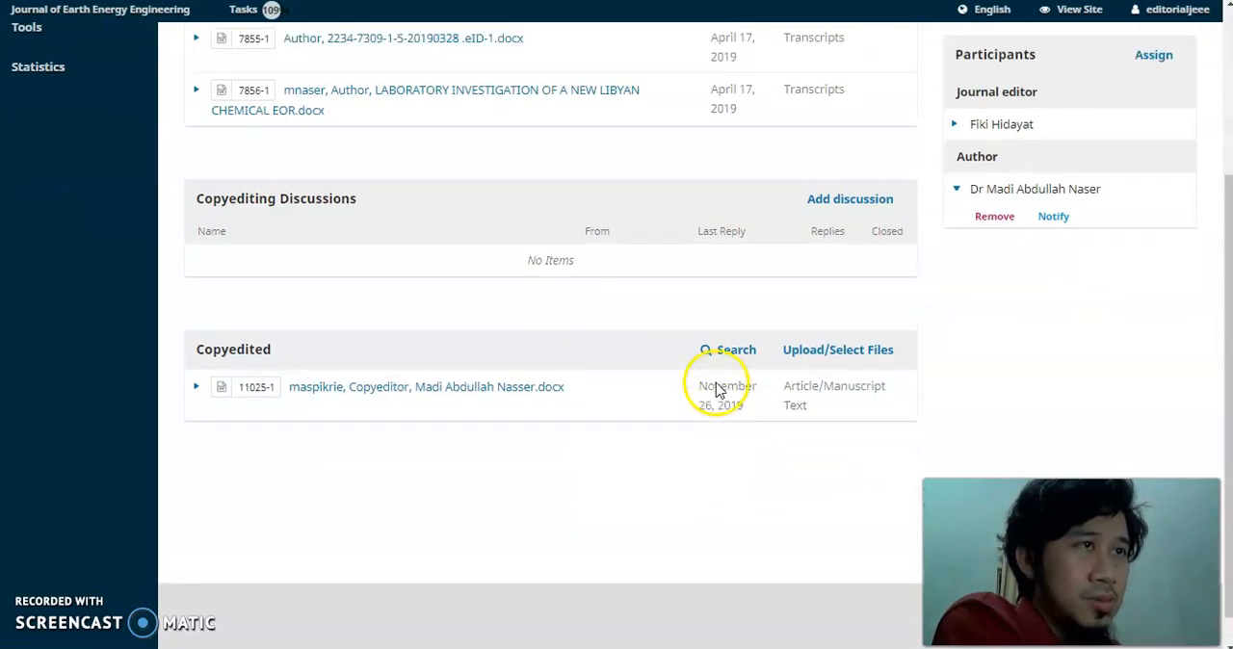
{"action": "scroll", "coordinate": [721, 385], "scroll_direction": "up", "scroll_amount": 1}
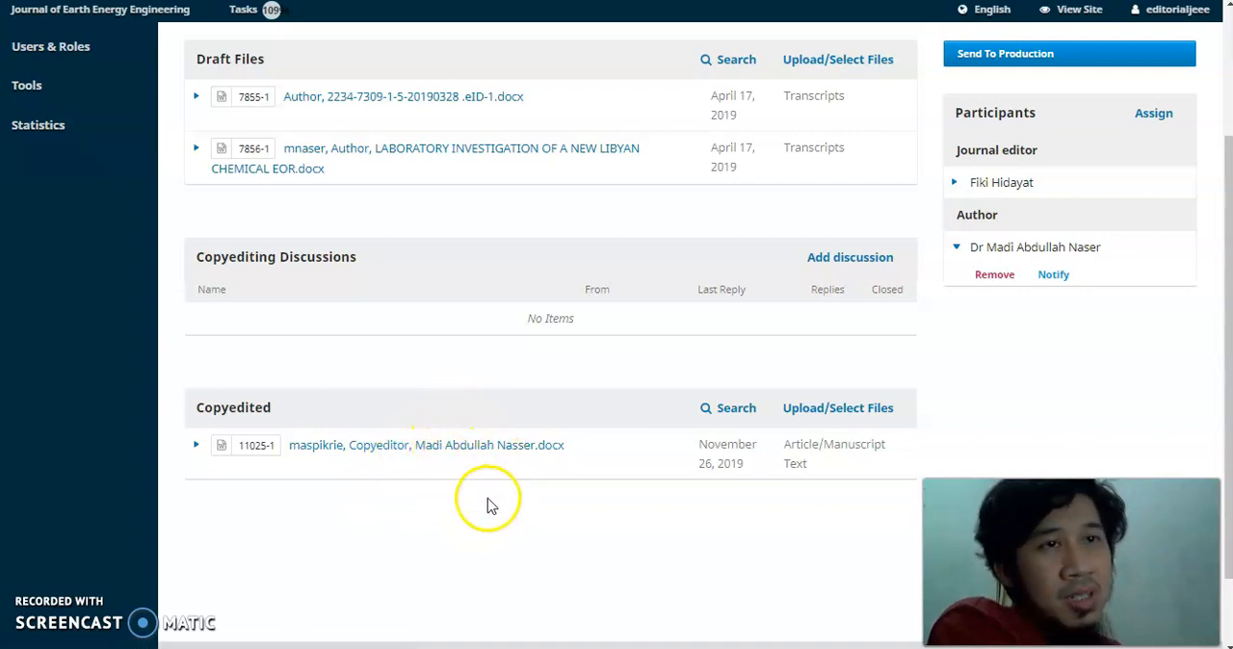
{"action": "left_click", "coordinate": [462, 454]}
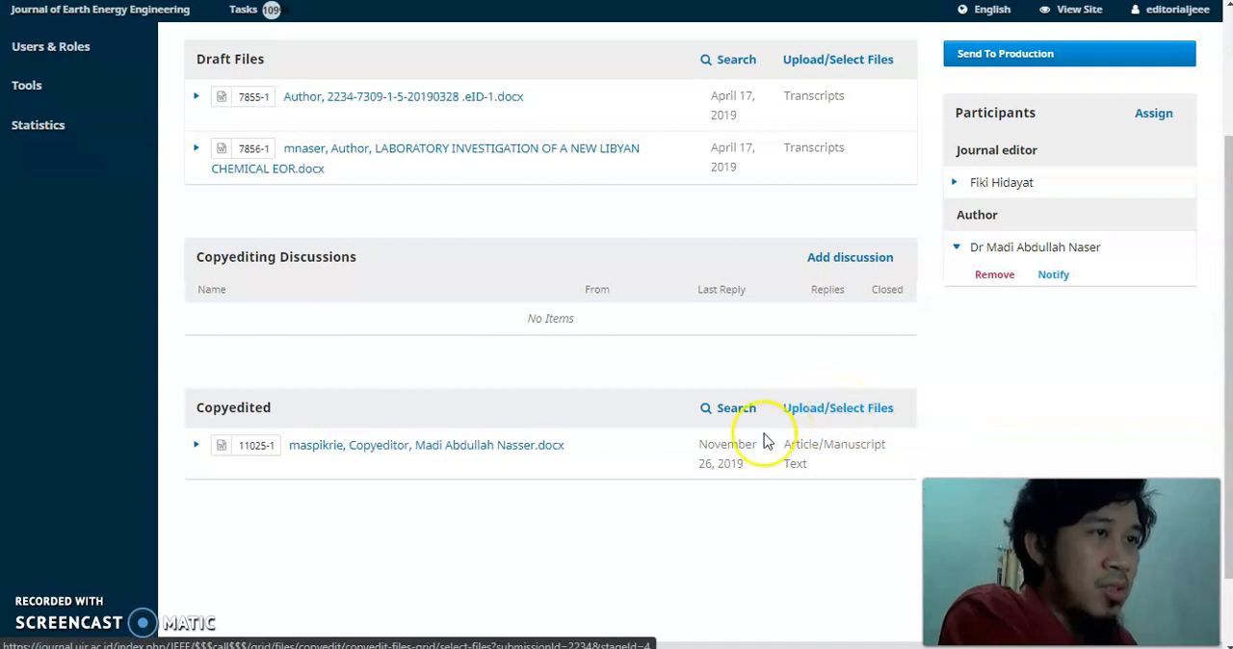
{"action": "left_click", "coordinate": [828, 408]}
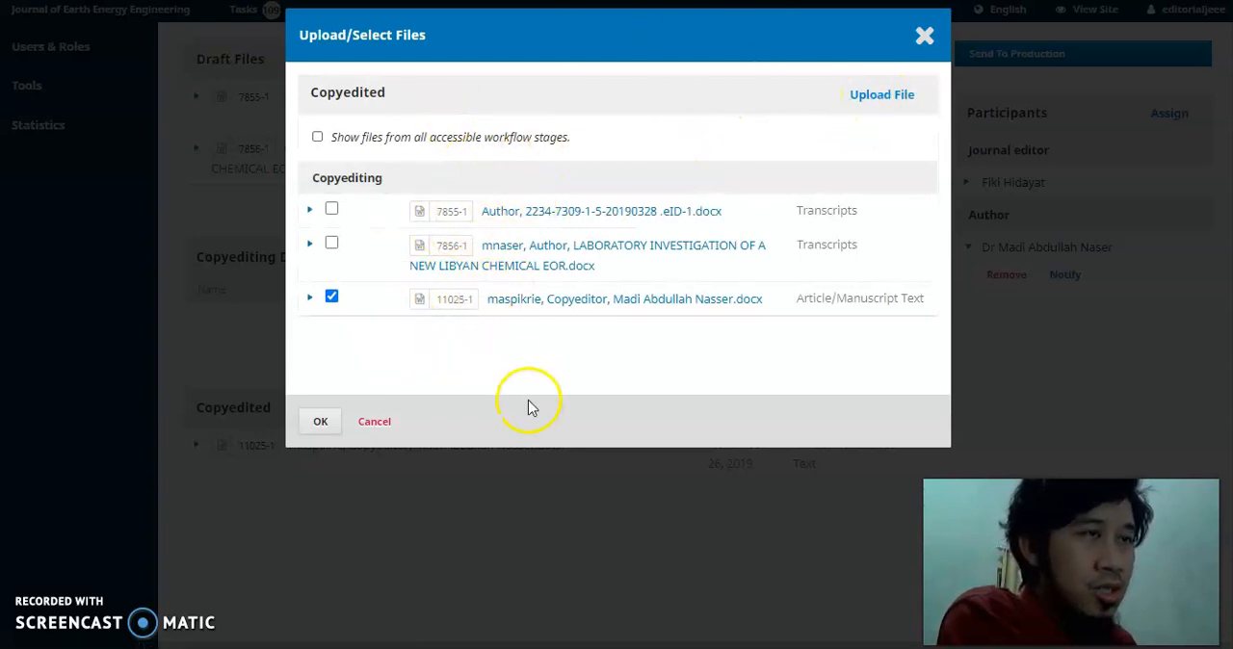
{"action": "left_click", "coordinate": [377, 425]}
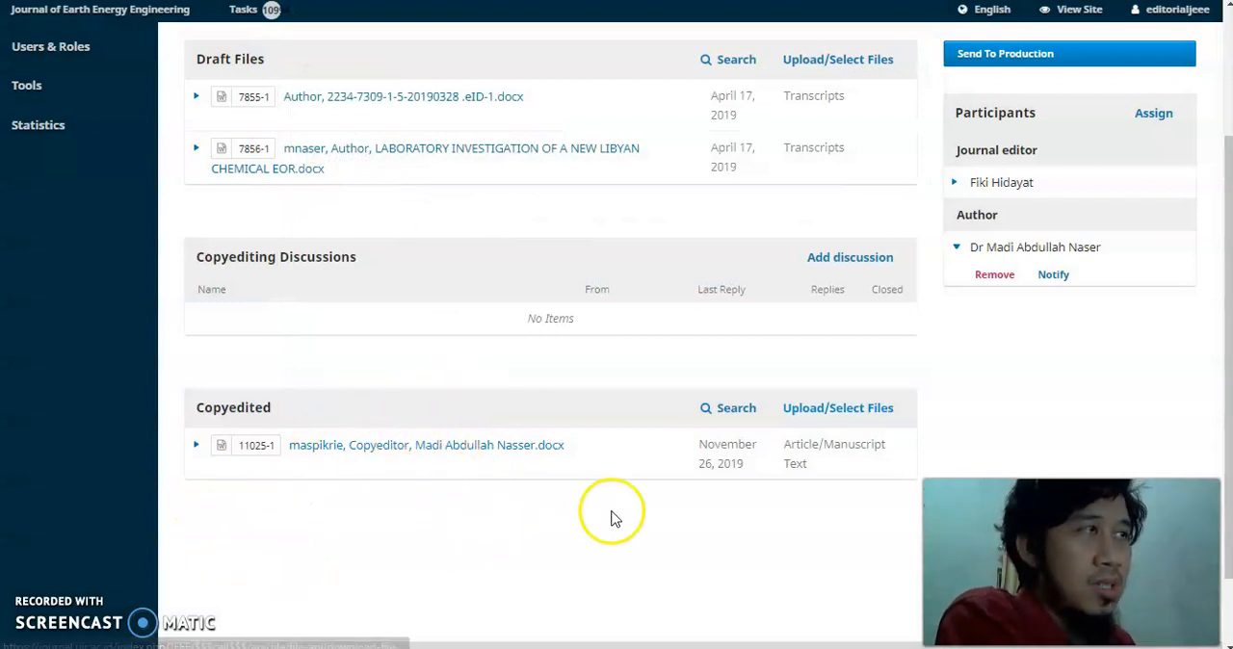
Open the submission's Production stage and examine its production ready files, discussions, galleys and participants.
{"action": "scroll", "coordinate": [622, 525], "scroll_direction": "up", "scroll_amount": 1}
{"action": "scroll", "coordinate": [617, 289], "scroll_direction": "down", "scroll_amount": 1}
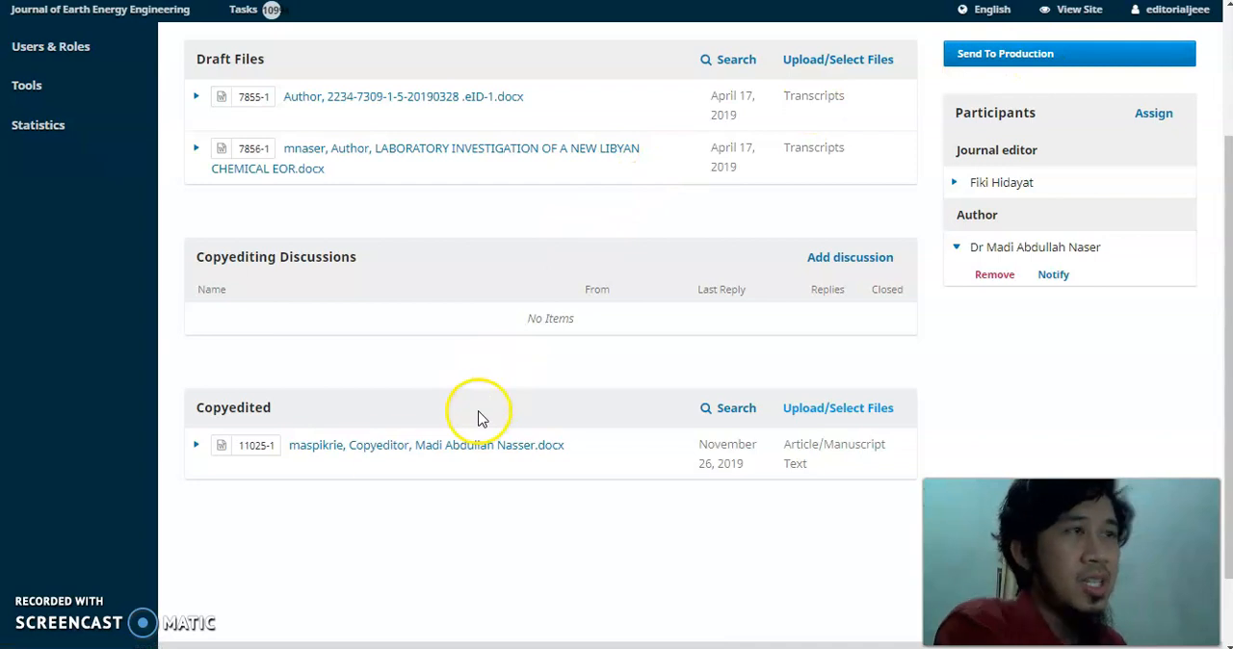
{"action": "scroll", "coordinate": [391, 435], "scroll_direction": "up", "scroll_amount": 2}
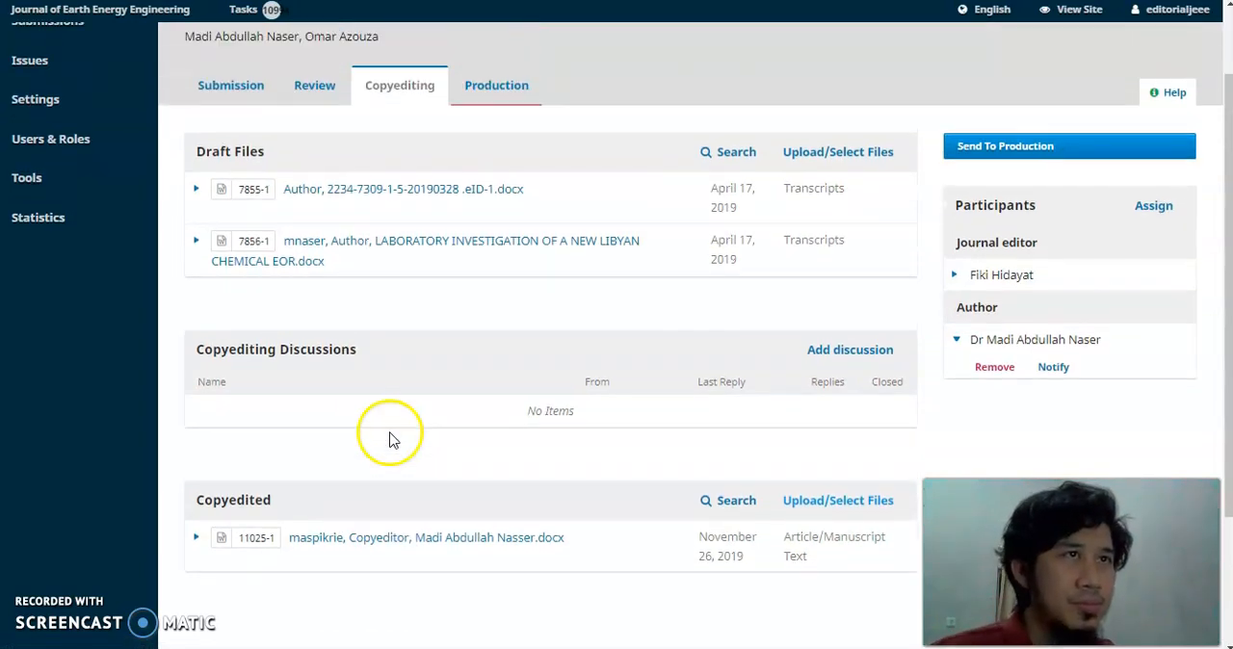
{"action": "left_click", "coordinate": [496, 90]}
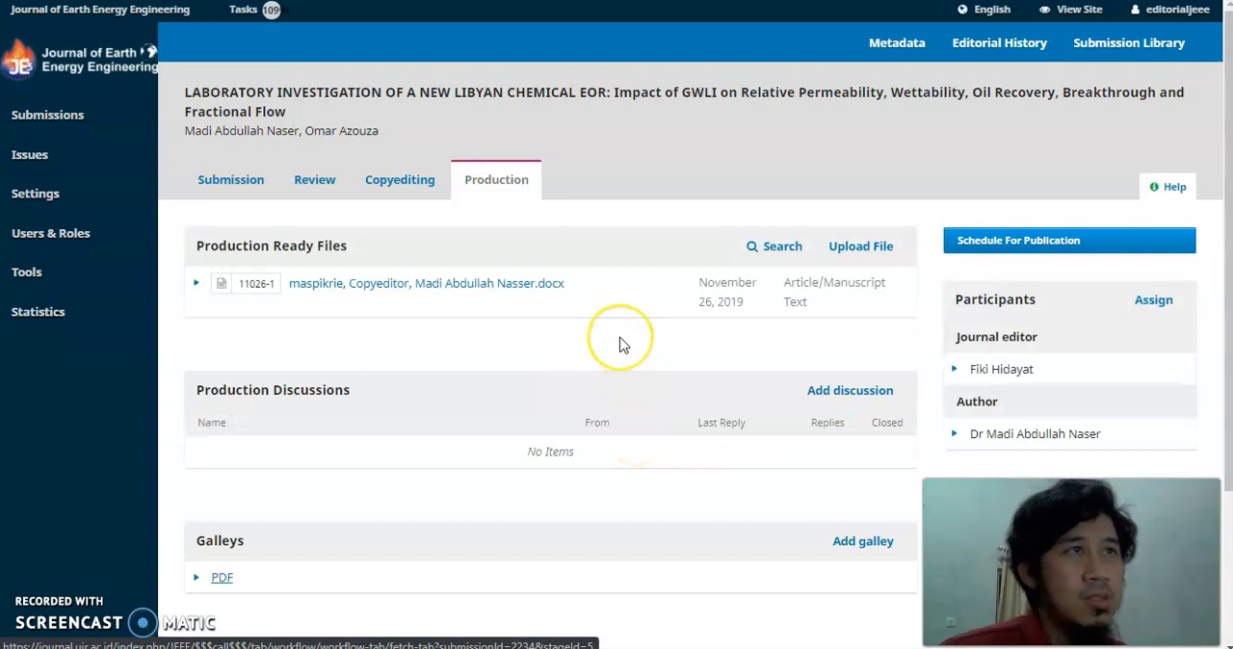
{"action": "scroll", "coordinate": [539, 275], "scroll_direction": "down", "scroll_amount": 1}
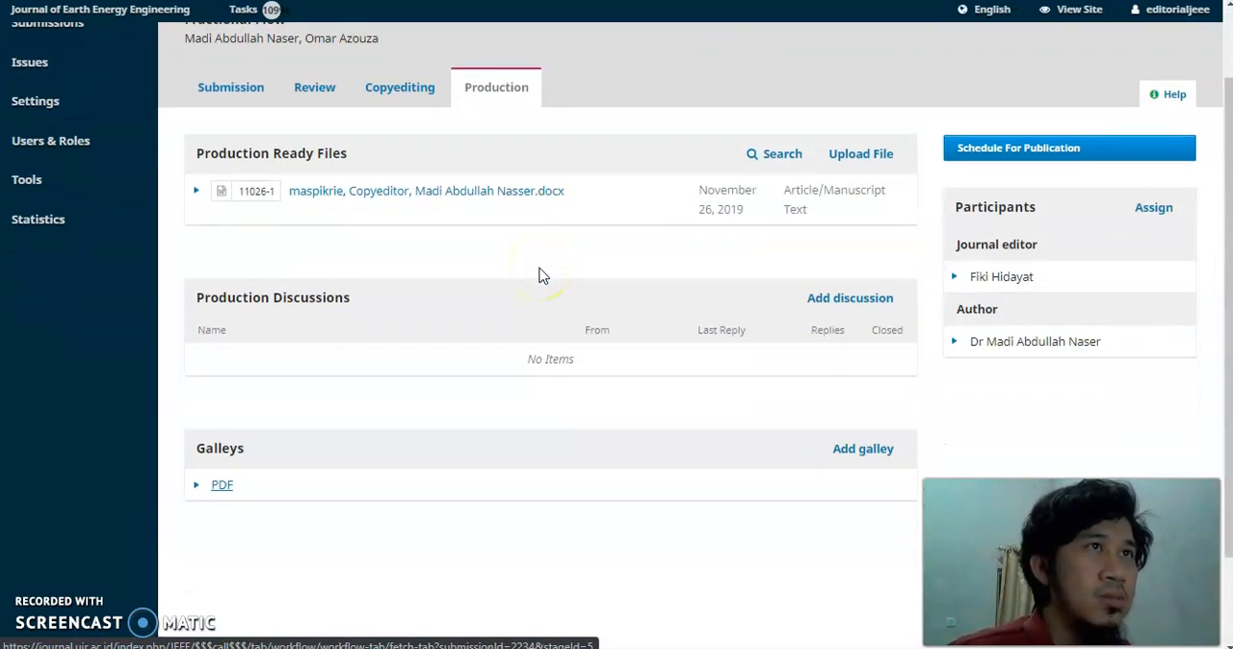
{"action": "scroll", "coordinate": [540, 277], "scroll_direction": "down", "scroll_amount": 1}
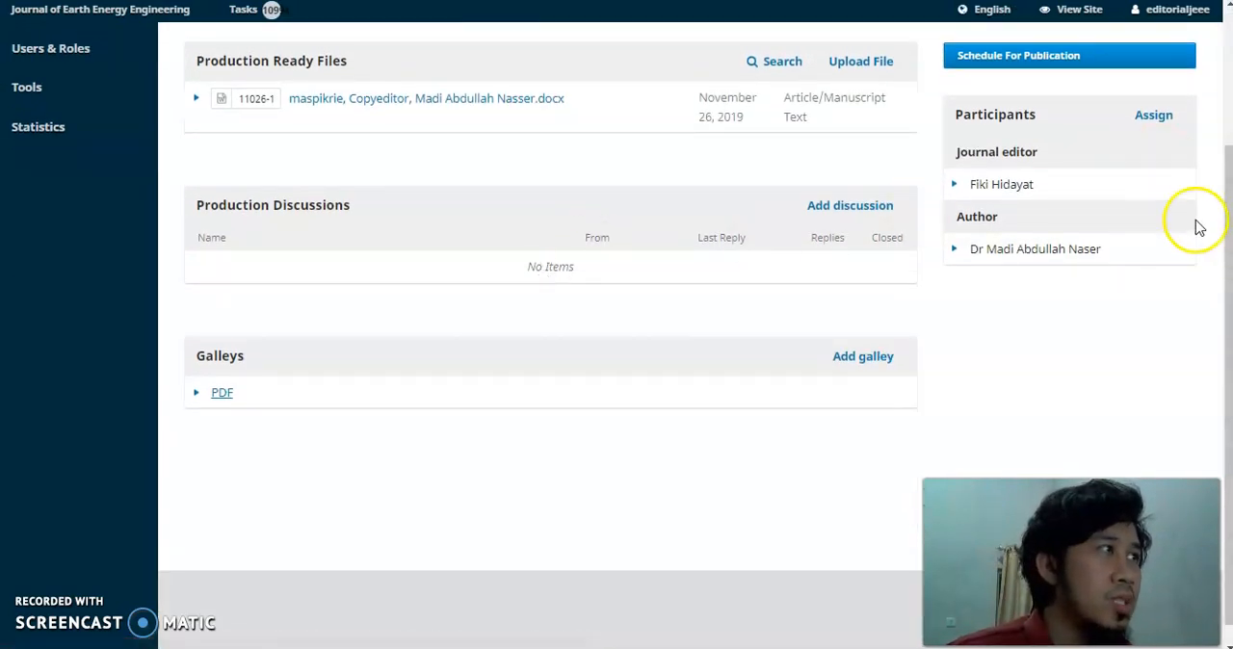
{"action": "left_click_drag", "start_coordinate": [1227, 187], "coordinate": [1227, 173]}
{"action": "left_click_drag", "start_coordinate": [1221, 159], "coordinate": [1217, 123]}
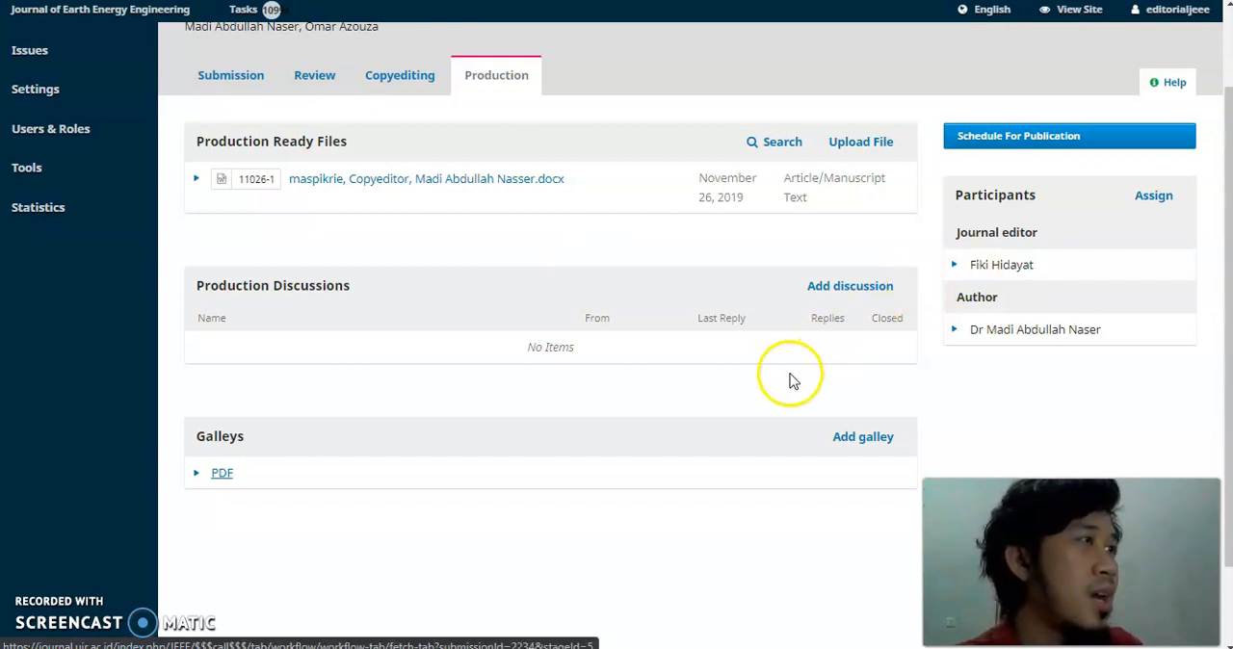
Open the scheduling for publication, and return to the submission's Production stage to review its files and galleys.
{"action": "left_click", "coordinate": [1021, 136]}
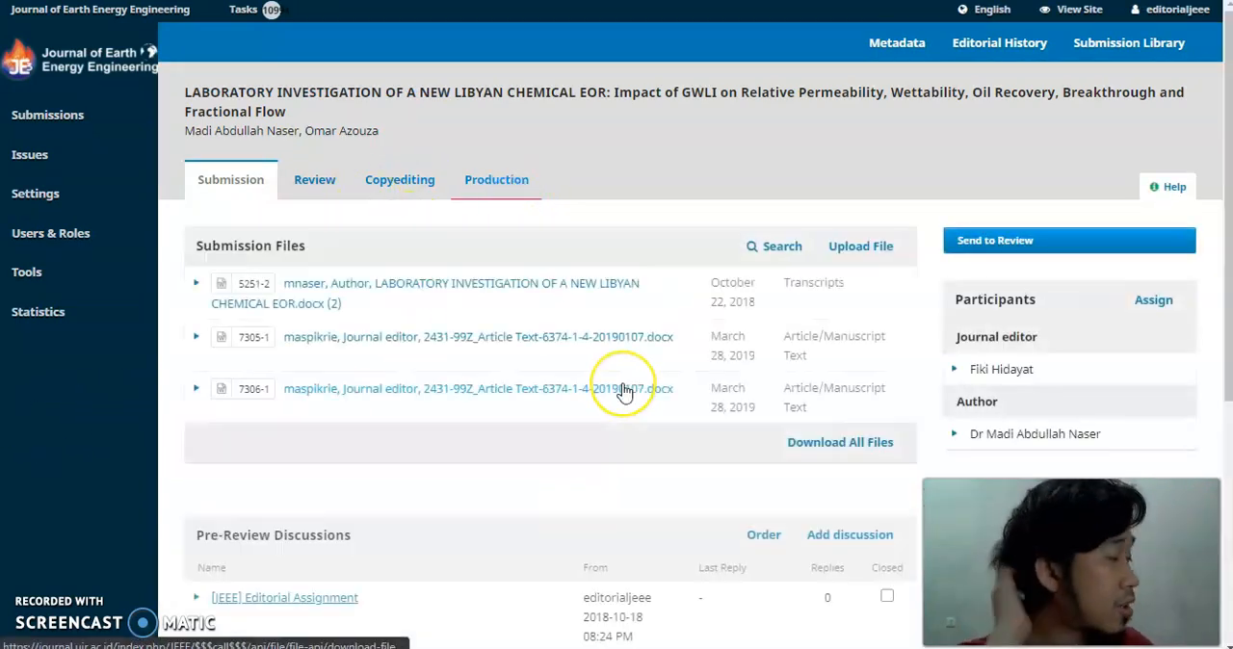
{"action": "left_click", "coordinate": [493, 181]}
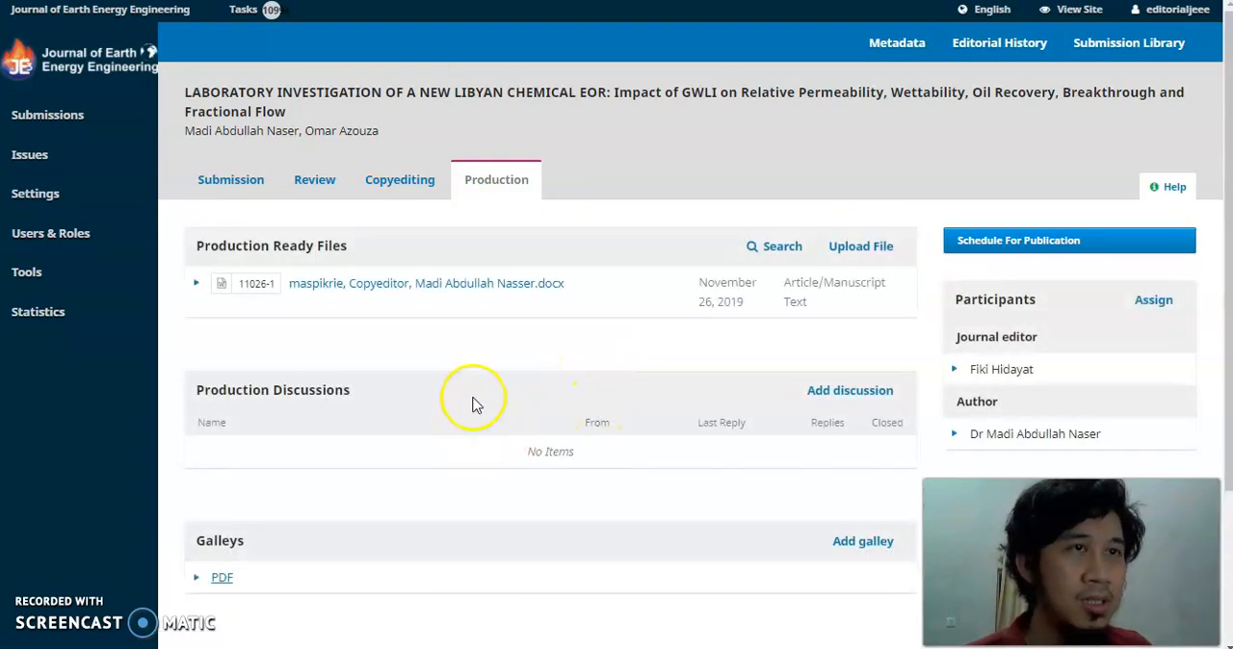
{"action": "scroll", "coordinate": [472, 404], "scroll_direction": "down", "scroll_amount": 2}
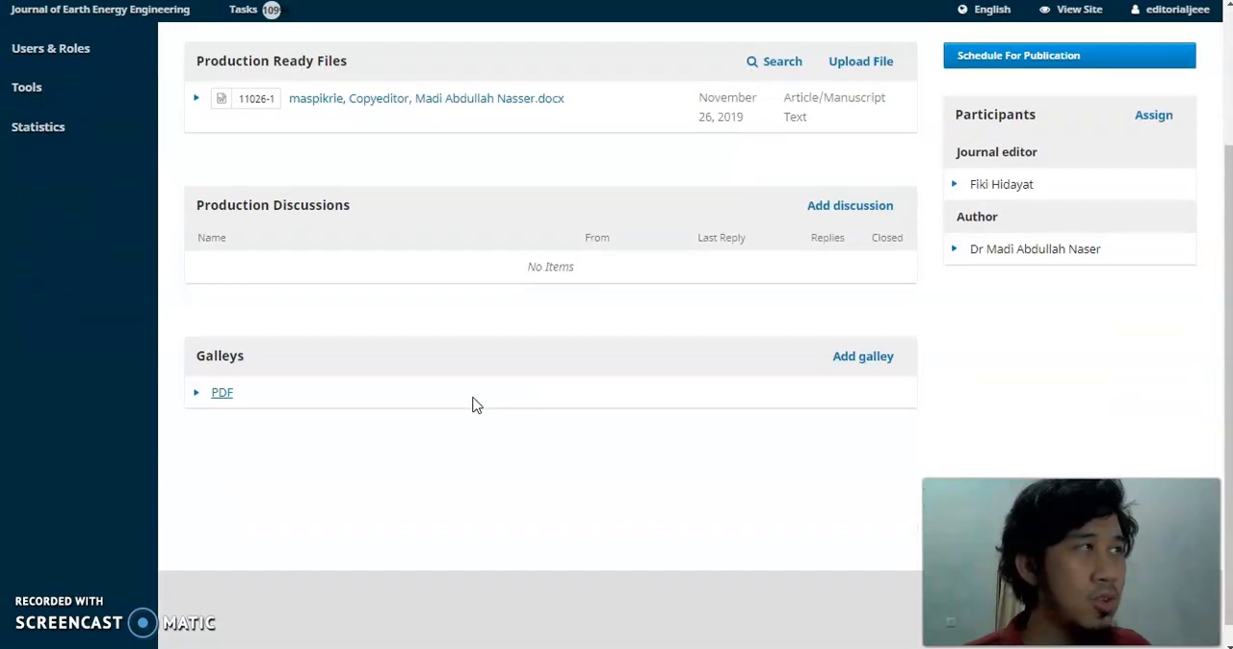
{"action": "scroll", "coordinate": [473, 404], "scroll_direction": "up", "scroll_amount": 1}
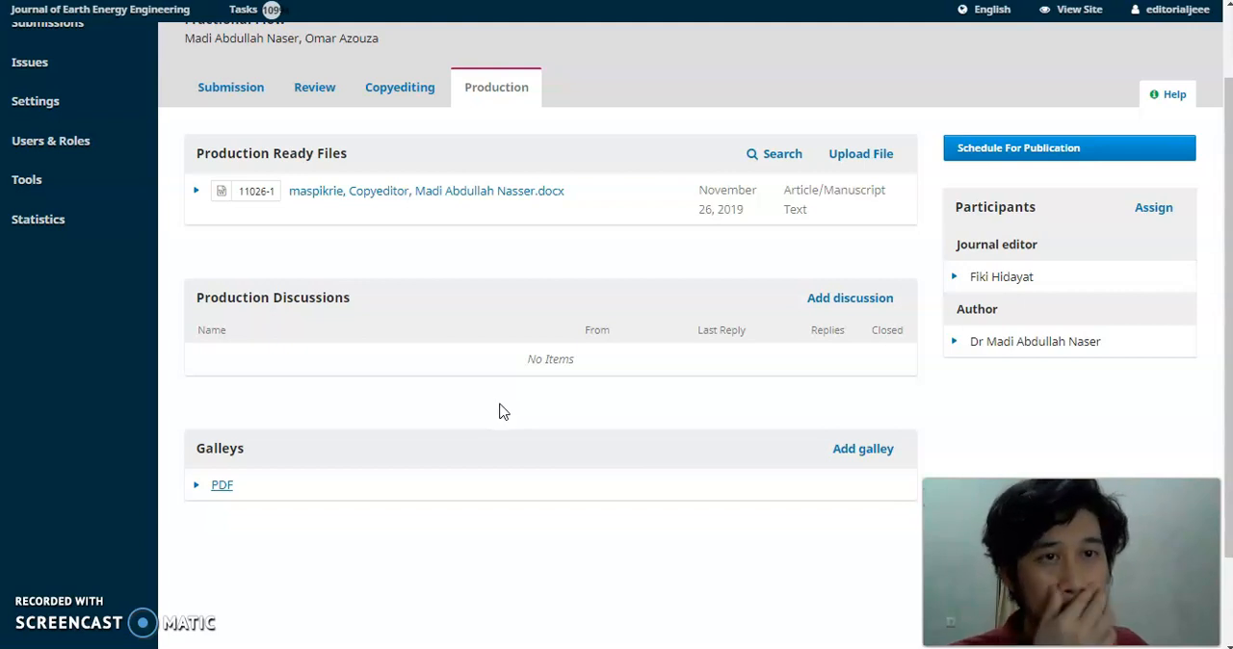
{"action": "left_click", "coordinate": [448, 427]}
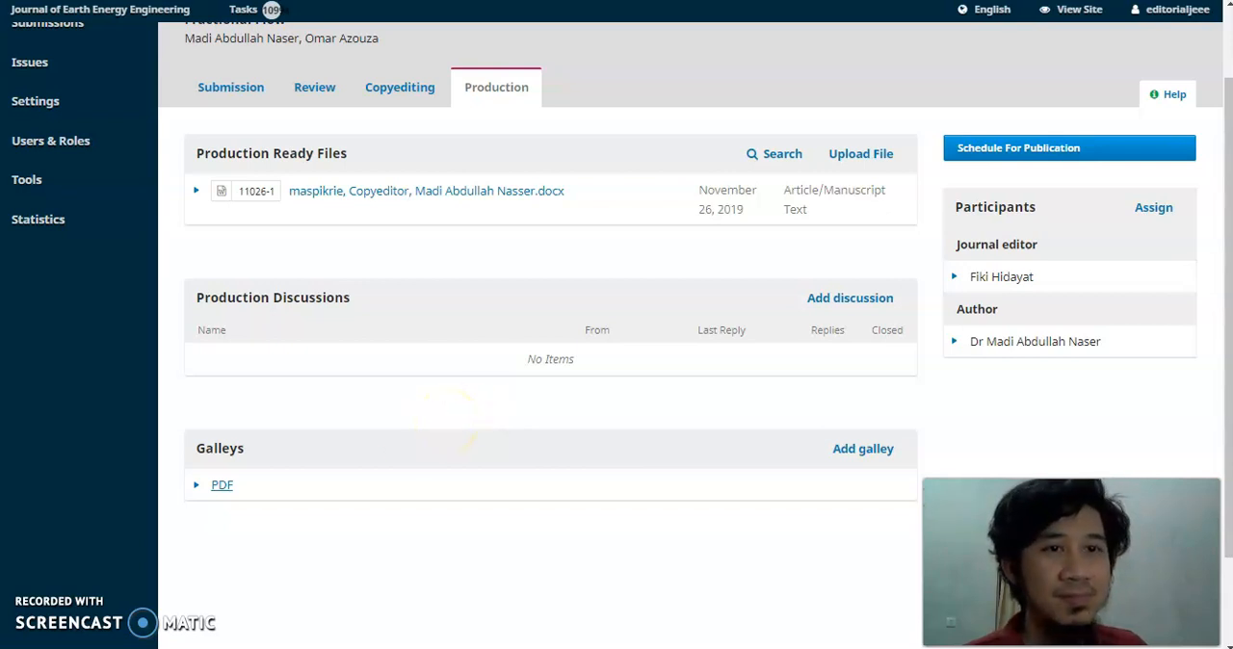
Switch to the public home page of the Journal of Earth Energy Engineering.
{"action": "key", "text": "ctrl+Tab"}
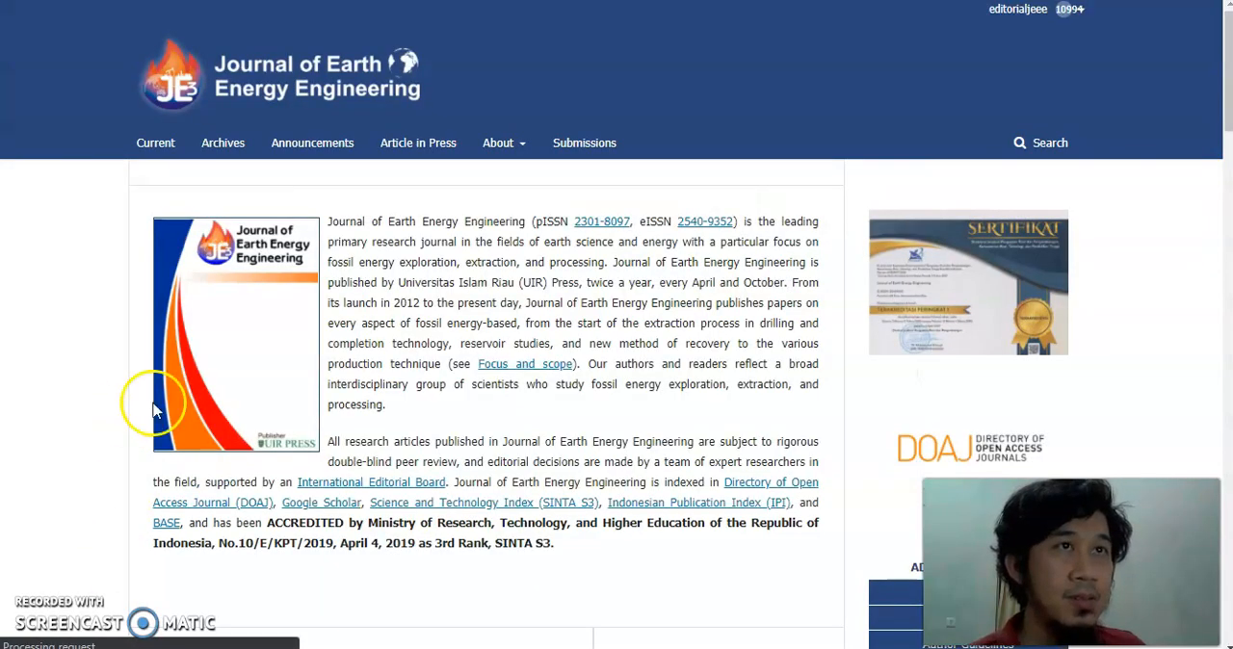